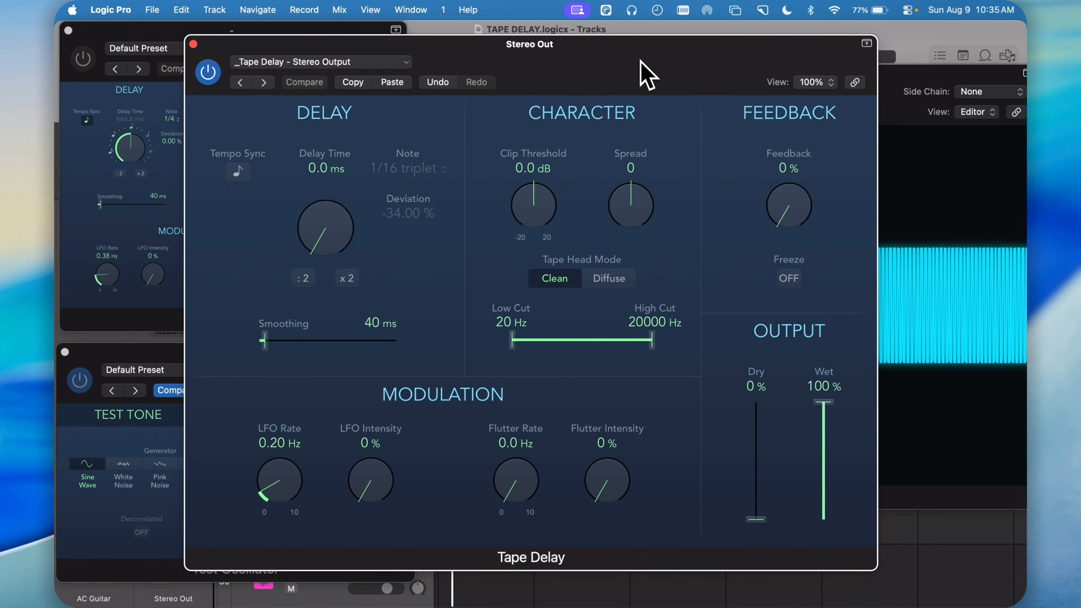
Switch to the browser, open the Museum of Magnetic Sound Recording result, and look through its unique reel tape recorders
{"action": "key", "text": "ctrl+Right"}
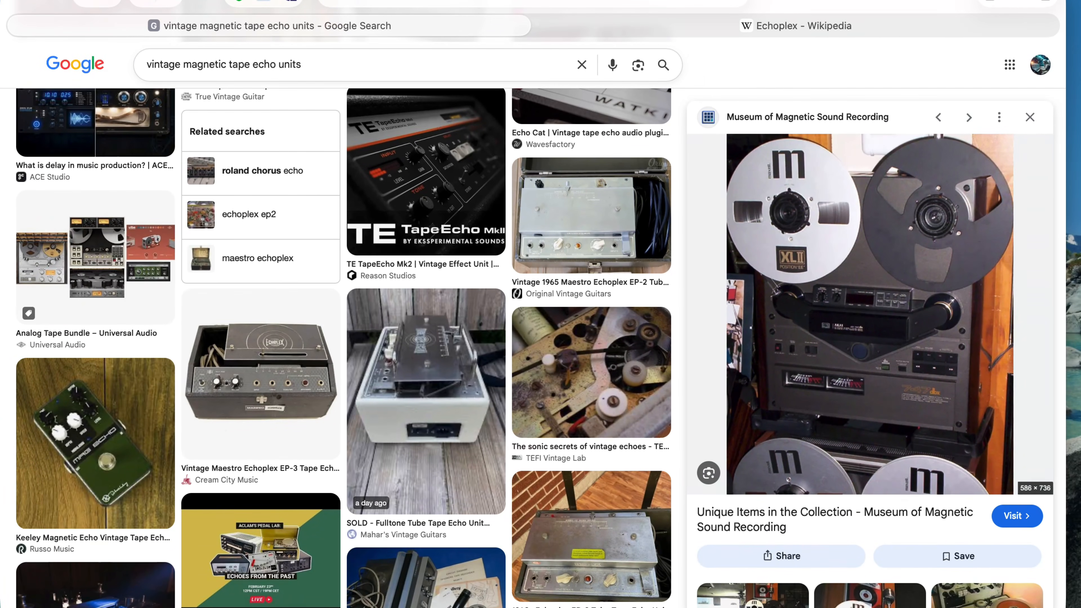
{"action": "left_click", "coordinate": [869, 314]}
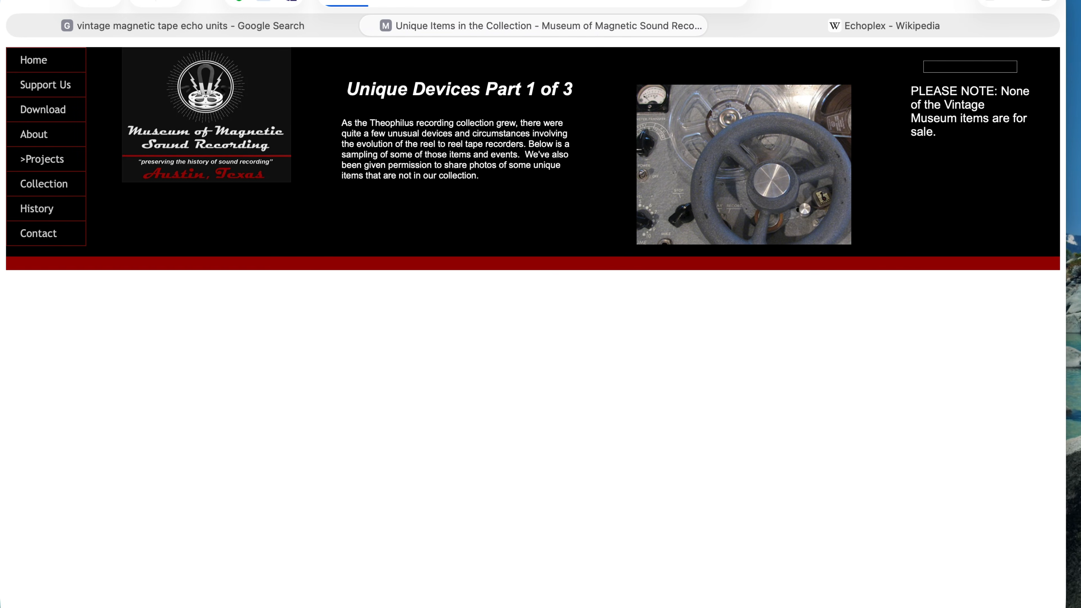
{"action": "scroll", "coordinate": [541, 324], "scroll_direction": "down", "scroll_amount": 10}
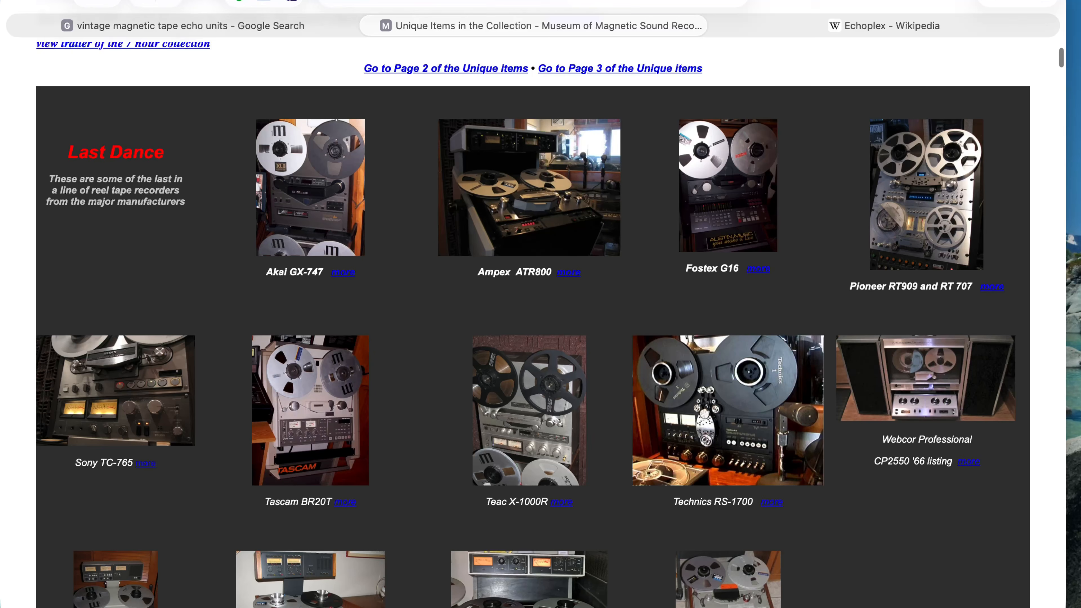
{"action": "scroll", "coordinate": [540, 323], "scroll_direction": "down", "scroll_amount": 7}
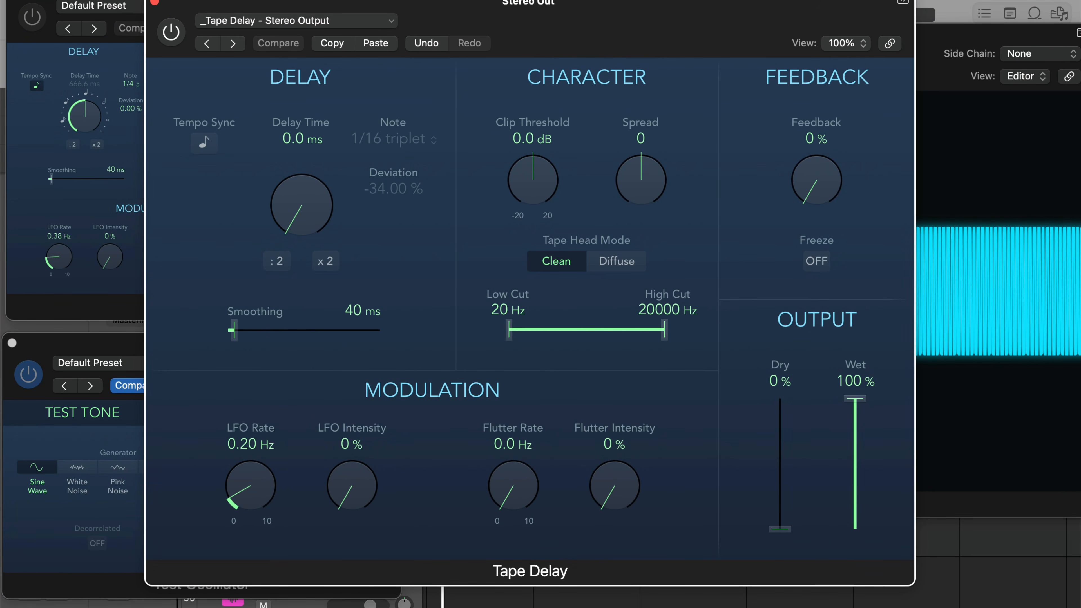
Play the project briefly and toggle the Stereo Out Tape Delay's bypass to compare the sound
{"action": "key", "text": "space"}
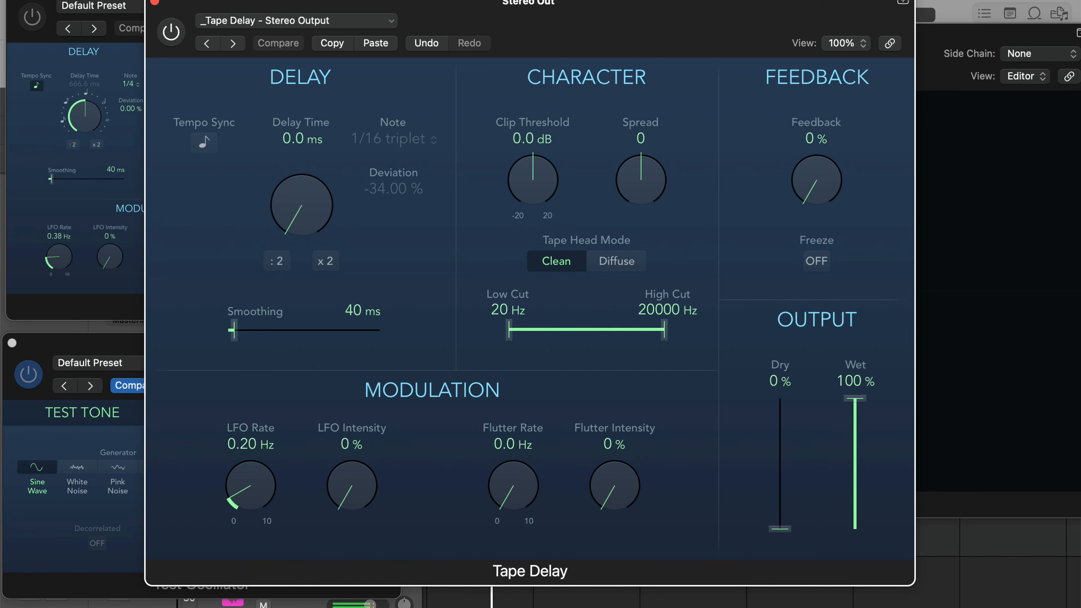
{"action": "key", "text": "space"}
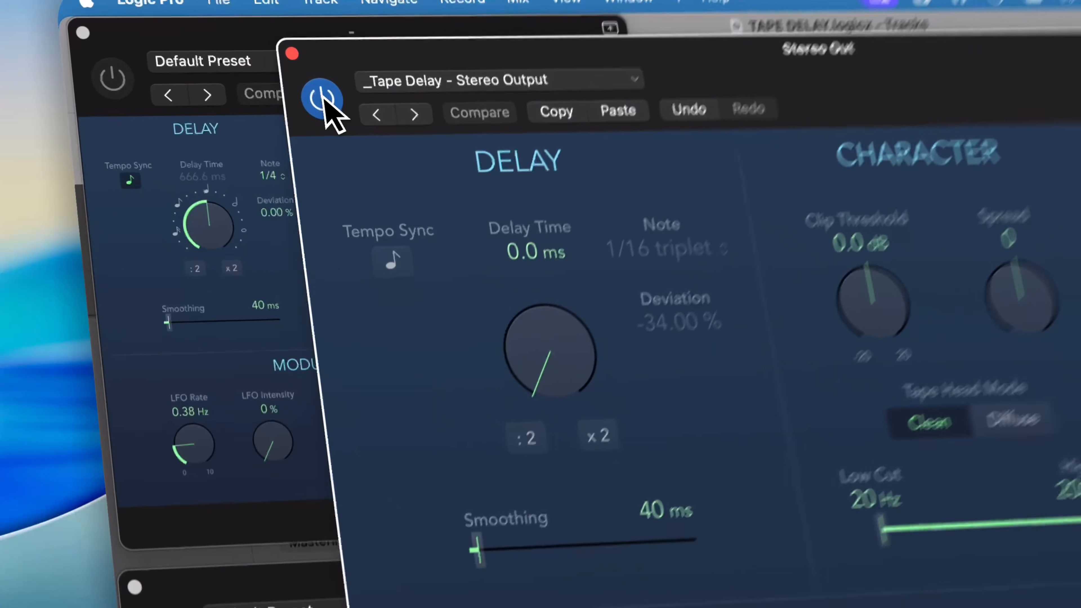
{"action": "left_click", "coordinate": [208, 56]}
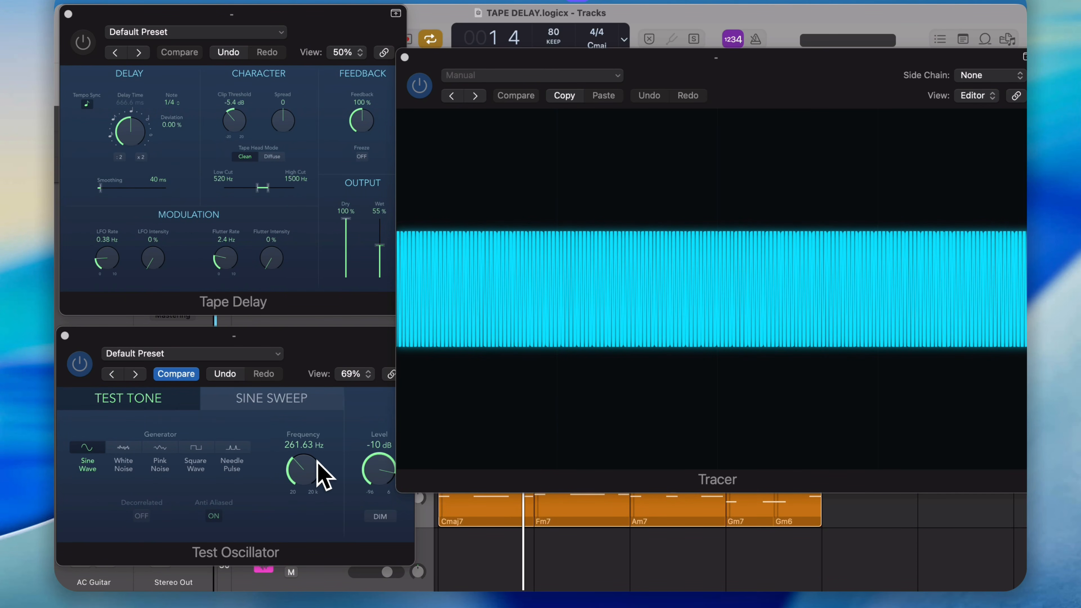
Hide the plug-in windows, raise the unnamed test oscillator track's fader to about -7.6 dB, and show the windows again
{"action": "key", "text": "v"}
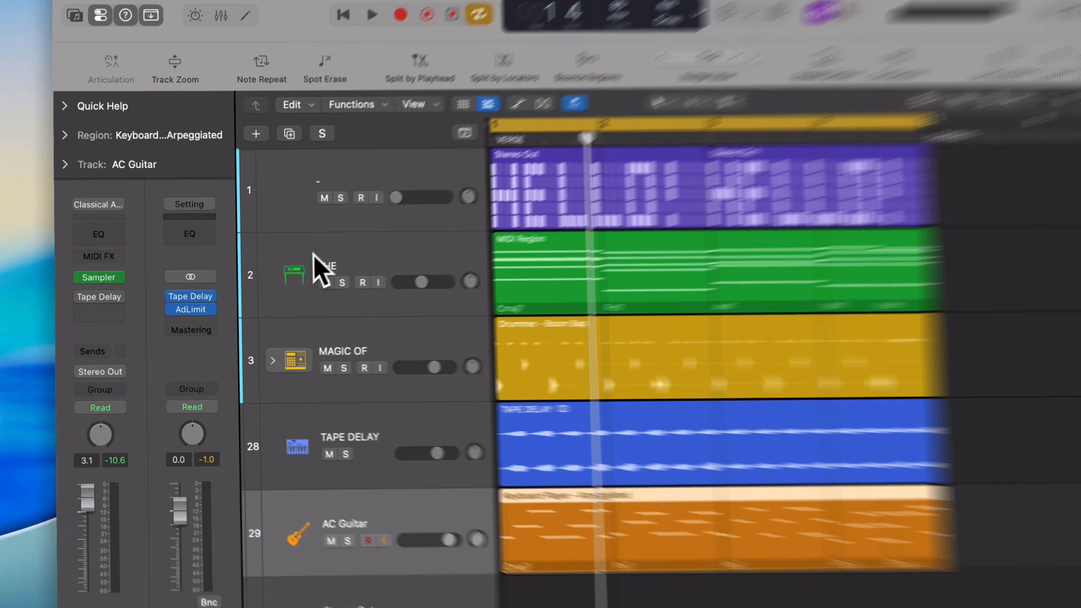
{"action": "left_click", "coordinate": [335, 168]}
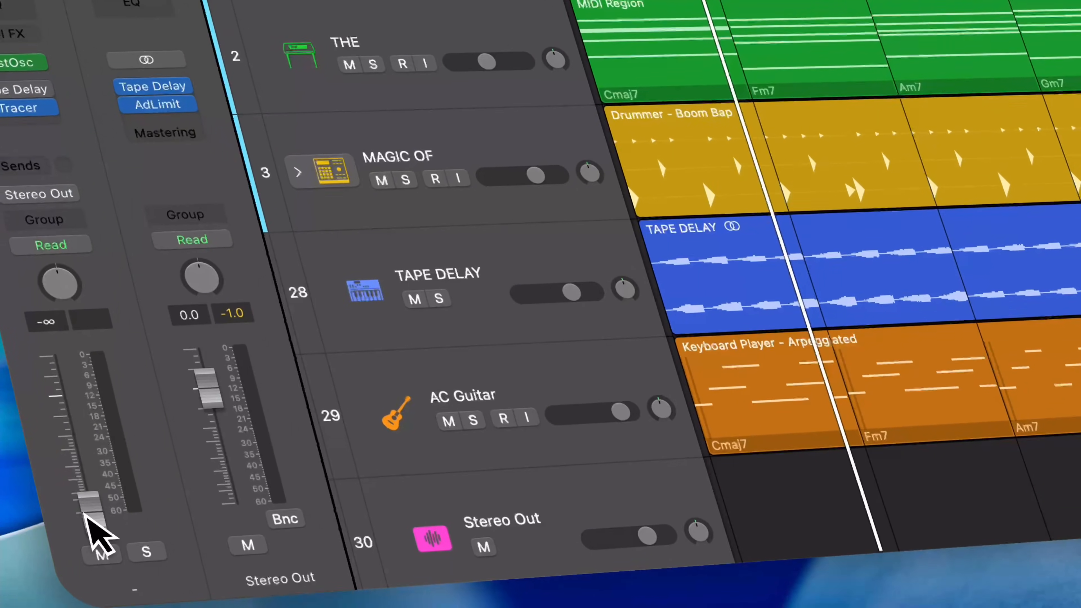
{"action": "left_click_drag", "start_coordinate": [86, 516], "coordinate": [75, 437]}
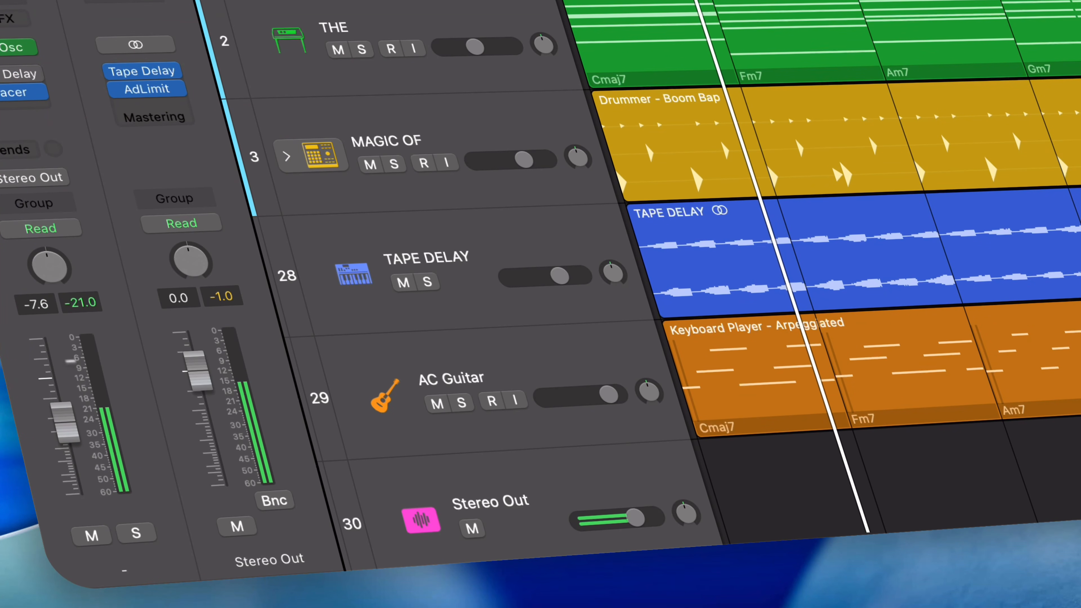
{"action": "key", "text": "v"}
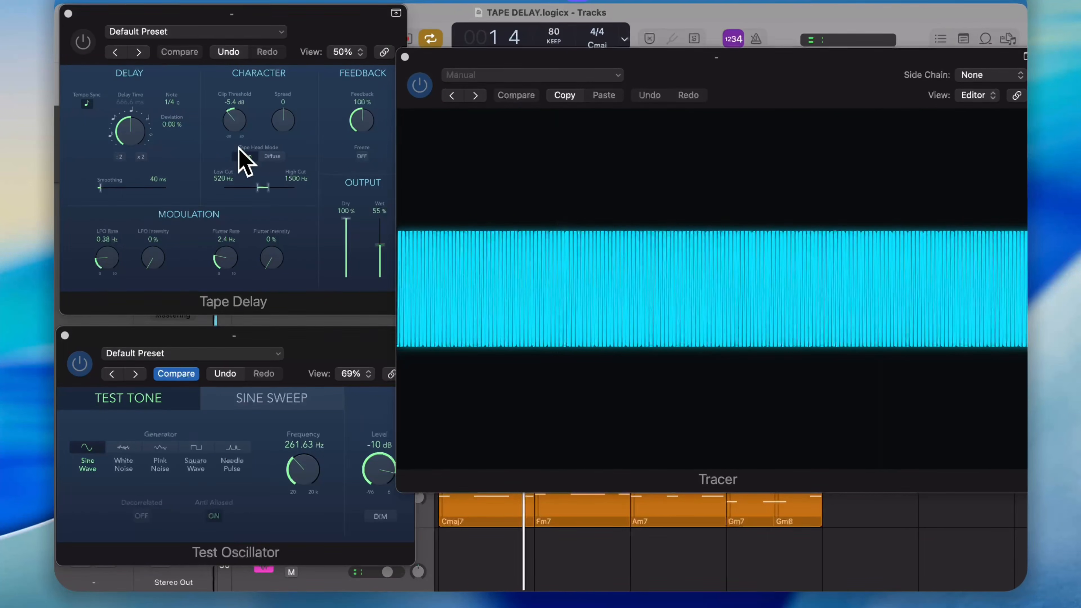
Turn on the test track's Tape Delay and raise its LFO Intensity to 72 % and LFO Rate to 4.42 Hz
{"action": "left_click", "coordinate": [83, 38]}
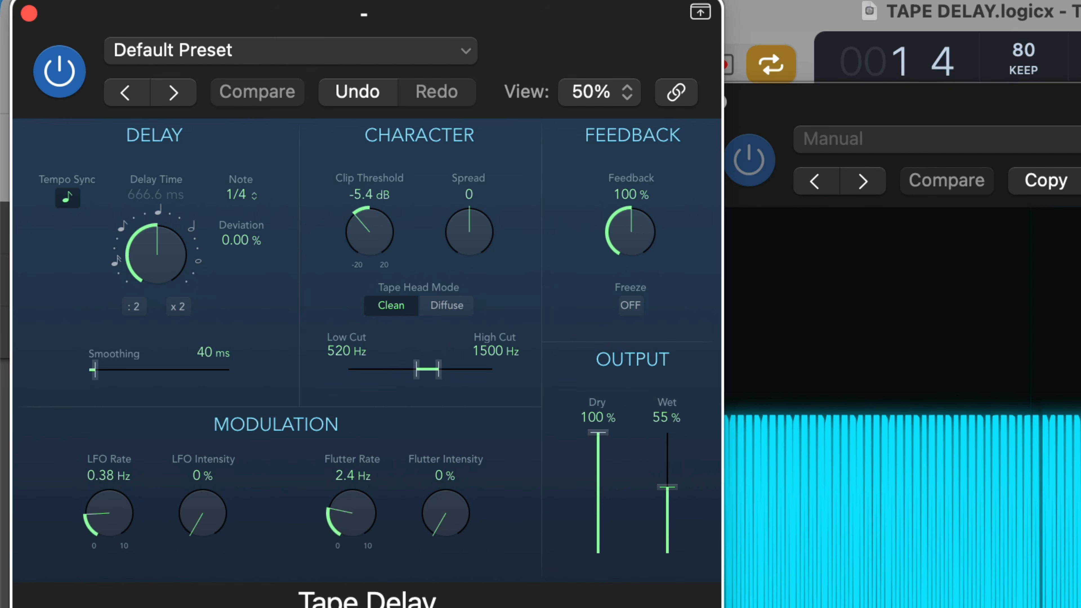
{"action": "left_click_drag", "start_coordinate": [203, 513], "coordinate": [203, 498]}
{"action": "left_click_drag", "start_coordinate": [202, 498], "coordinate": [202, 485]}
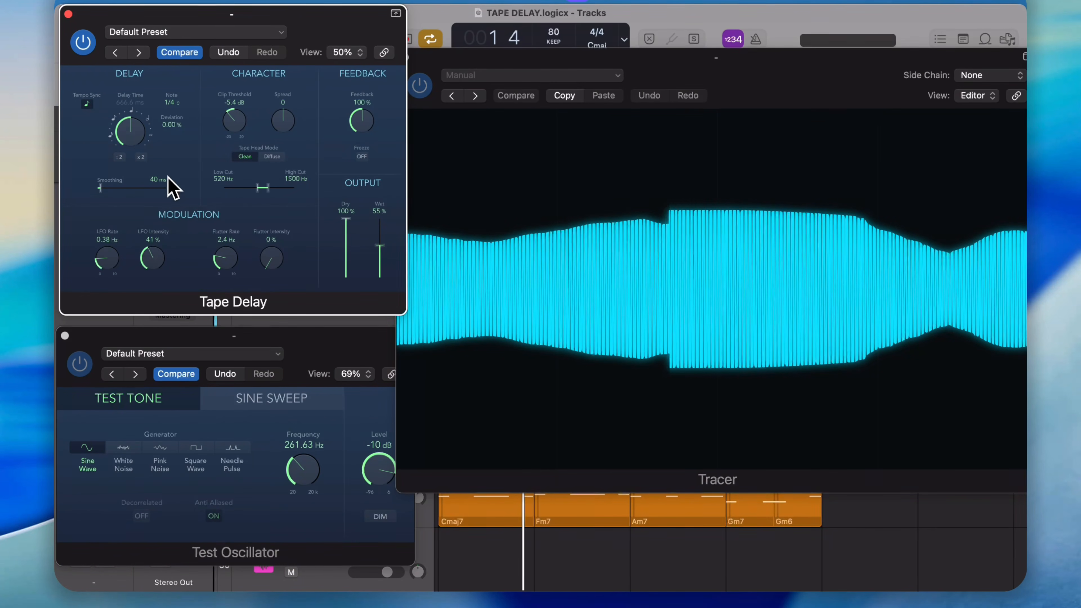
{"action": "left_click_drag", "start_coordinate": [168, 177], "coordinate": [179, 114]}
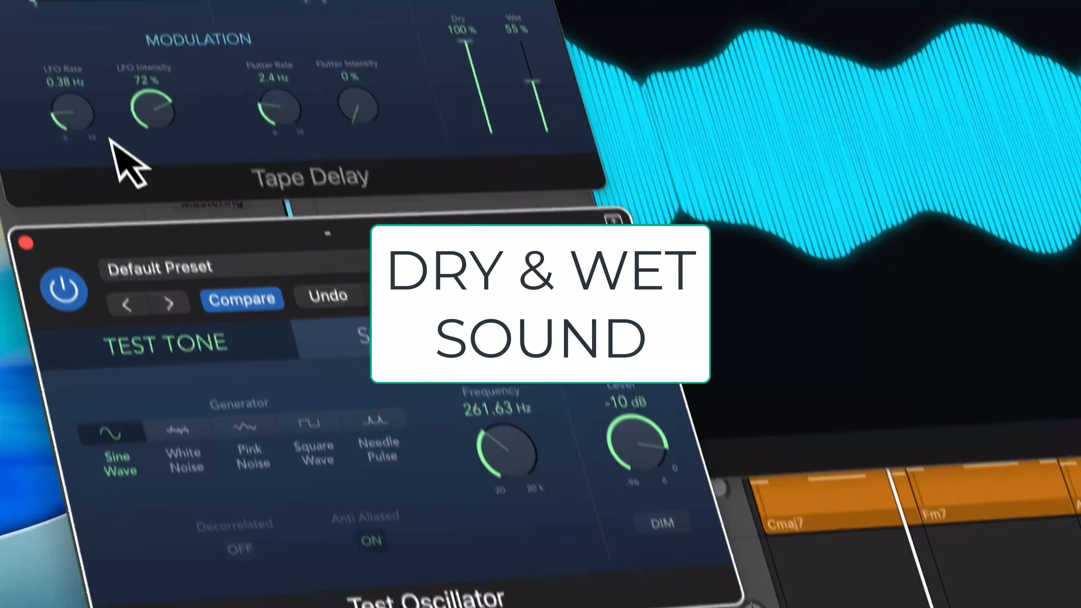
{"action": "left_click_drag", "start_coordinate": [74, 111], "coordinate": [166, 128]}
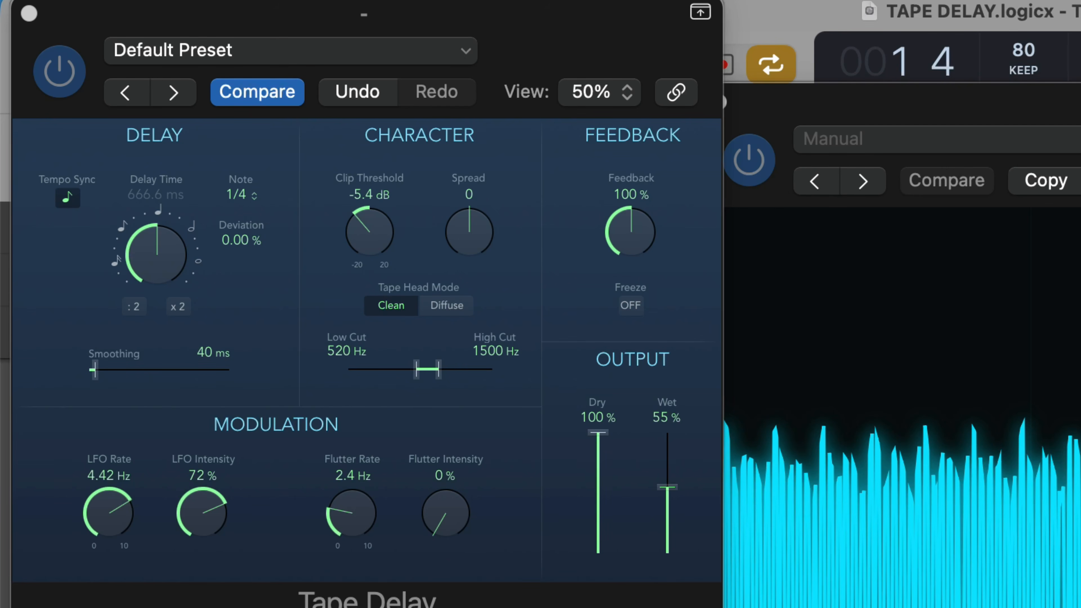
Return LFO Intensity to 0 %, then audition Flutter Intensity up to 63 % and bring it back to 0 %
{"action": "left_click_drag", "start_coordinate": [203, 514], "coordinate": [202, 532]}
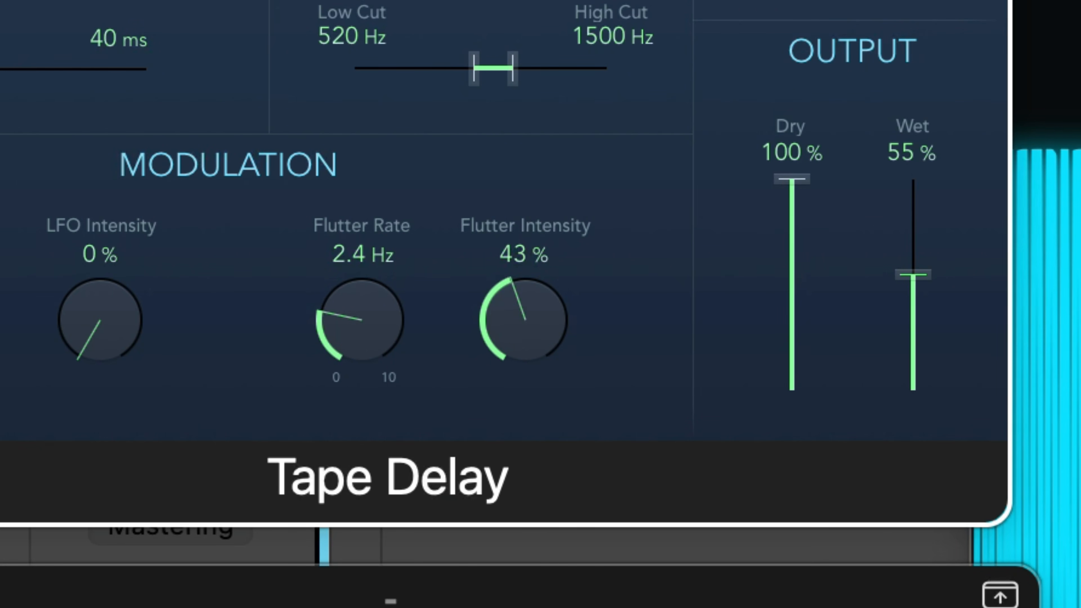
{"action": "left_click_drag", "start_coordinate": [525, 320], "coordinate": [525, 315]}
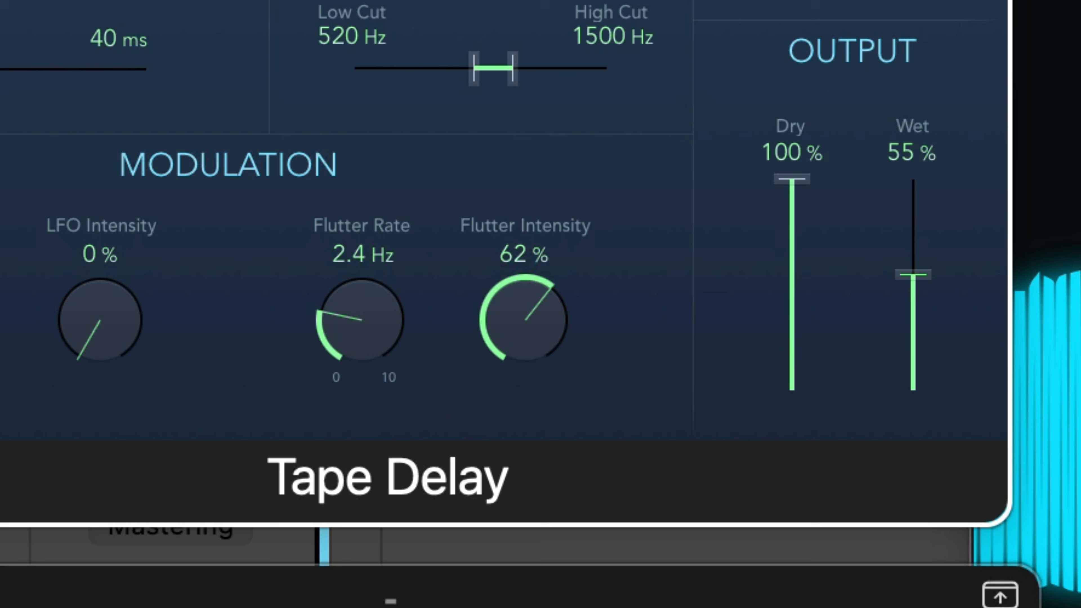
{"action": "left_click_drag", "start_coordinate": [526, 320], "coordinate": [526, 310]}
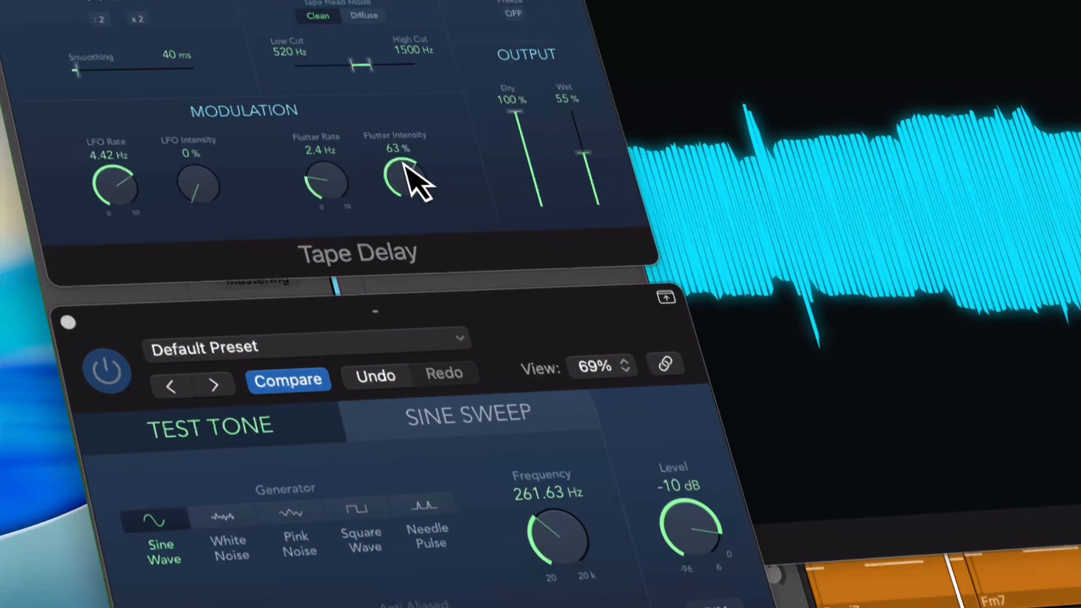
{"action": "left_click_drag", "start_coordinate": [441, 181], "coordinate": [436, 216]}
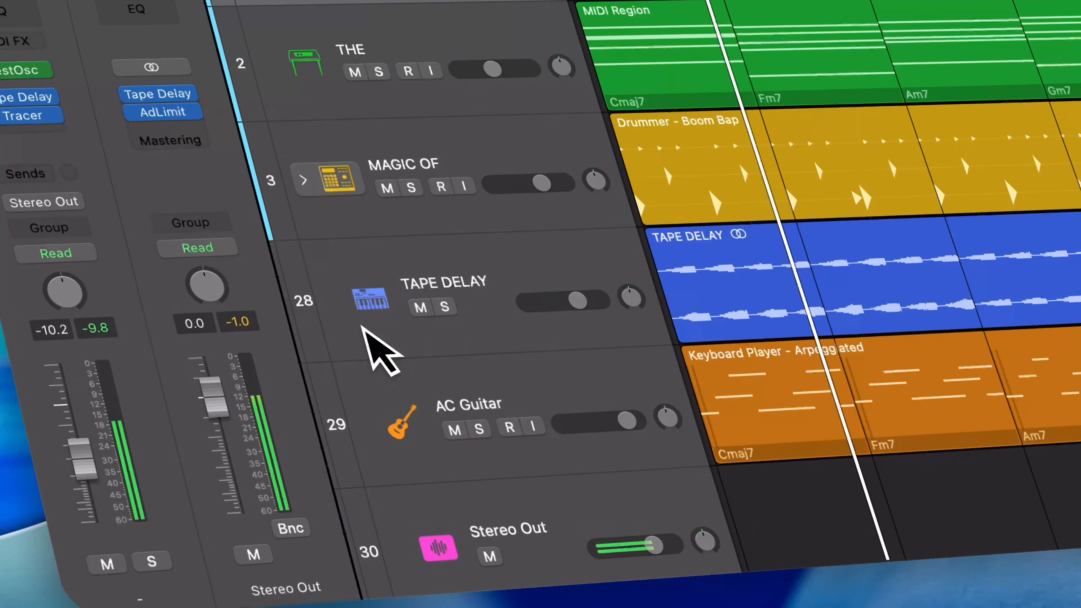
Pull the test track's fader fully down and close the Tracer, Tape Delay and Test Oscillator windows
{"action": "left_click_drag", "start_coordinate": [121, 447], "coordinate": [121, 587]}
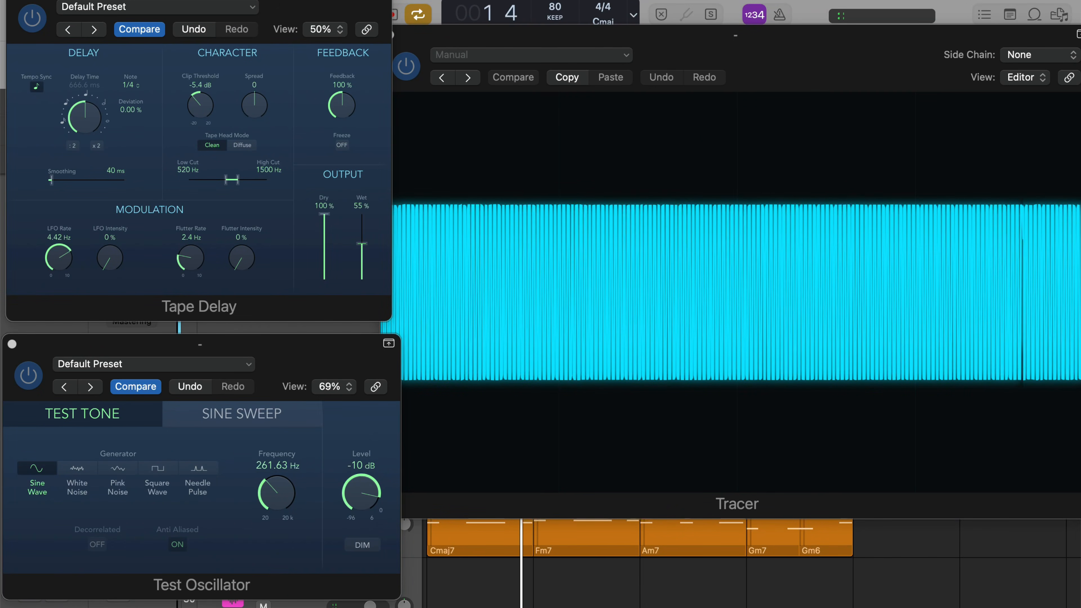
{"action": "left_click", "coordinate": [736, 35]}
{"action": "left_click", "coordinate": [390, 35]}
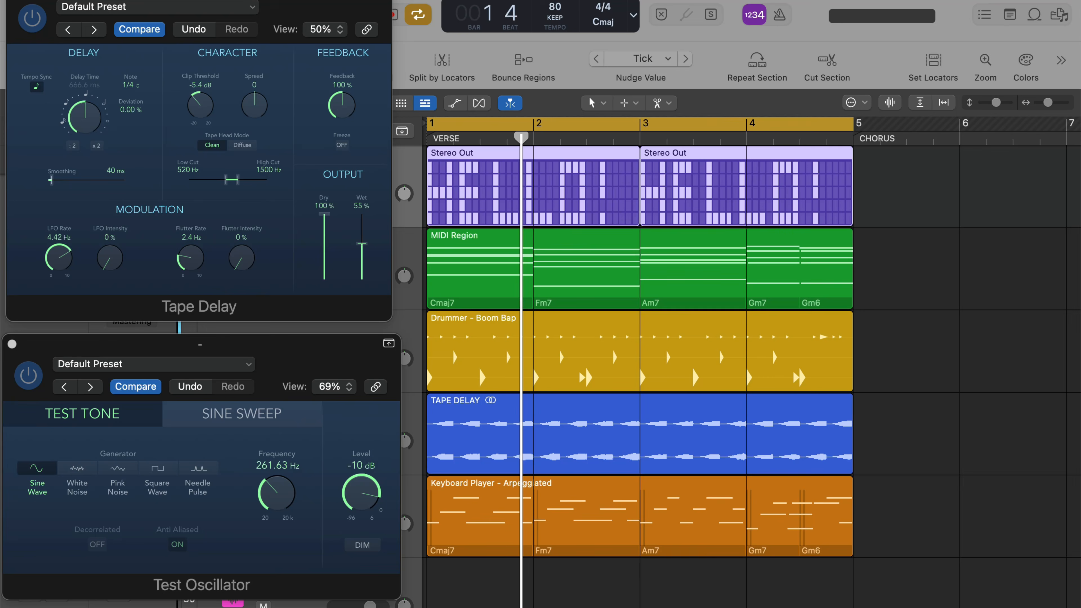
{"action": "left_click", "coordinate": [16, 0]}
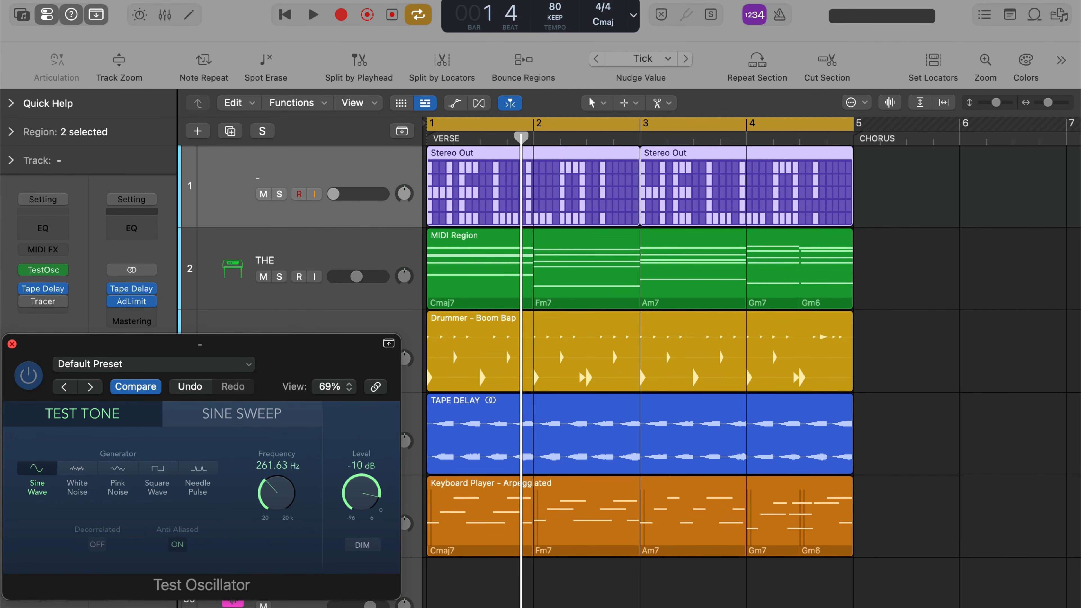
{"action": "left_click", "coordinate": [12, 344]}
Solo the AC Guitar track, turn on its Tape Delay insert, and open the plug-in's settings
{"action": "scroll", "coordinate": [629, 377], "scroll_direction": "down", "scroll_amount": 4}
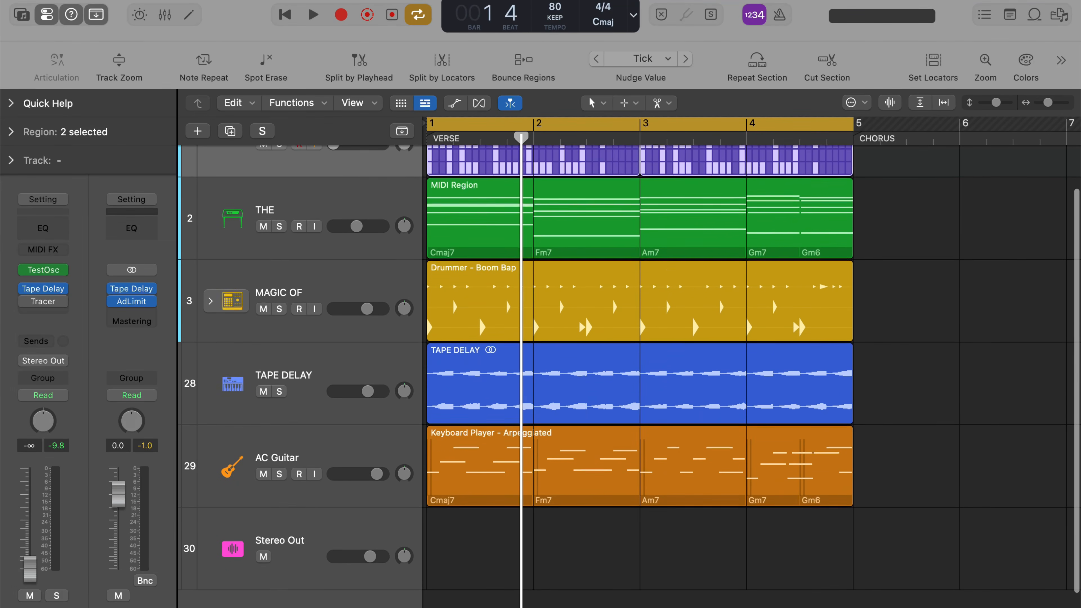
{"action": "scroll", "coordinate": [629, 377], "scroll_direction": "up", "scroll_amount": 3}
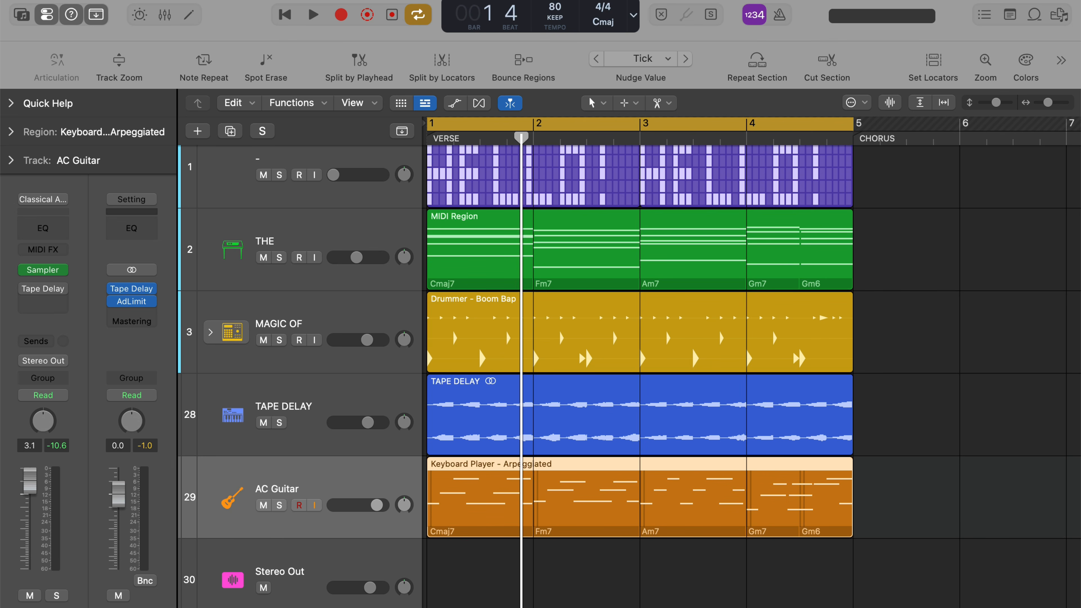
{"action": "key", "text": "s"}
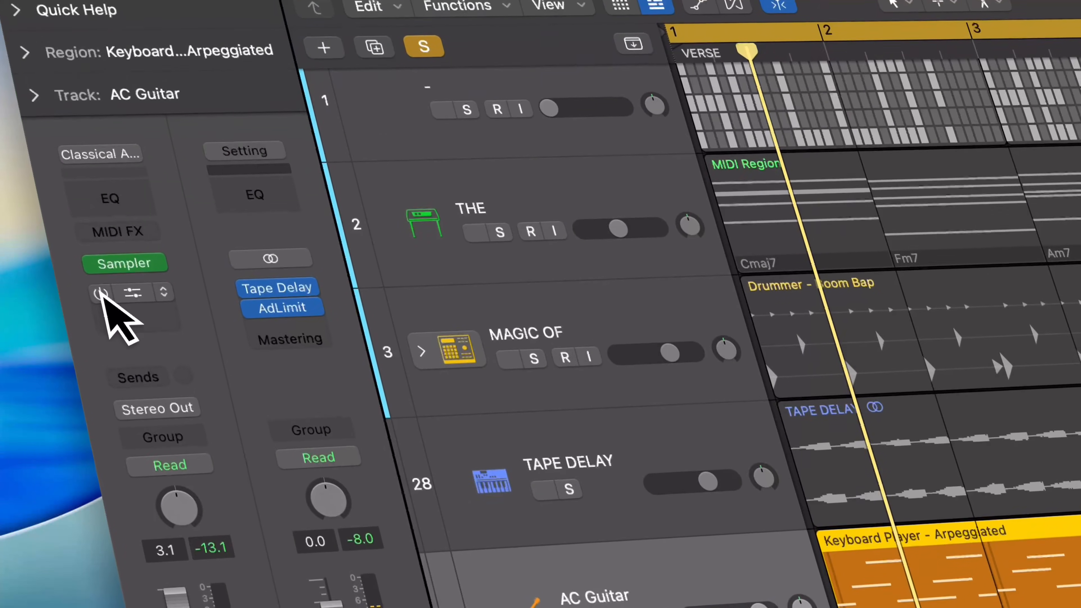
{"action": "left_click", "coordinate": [101, 294]}
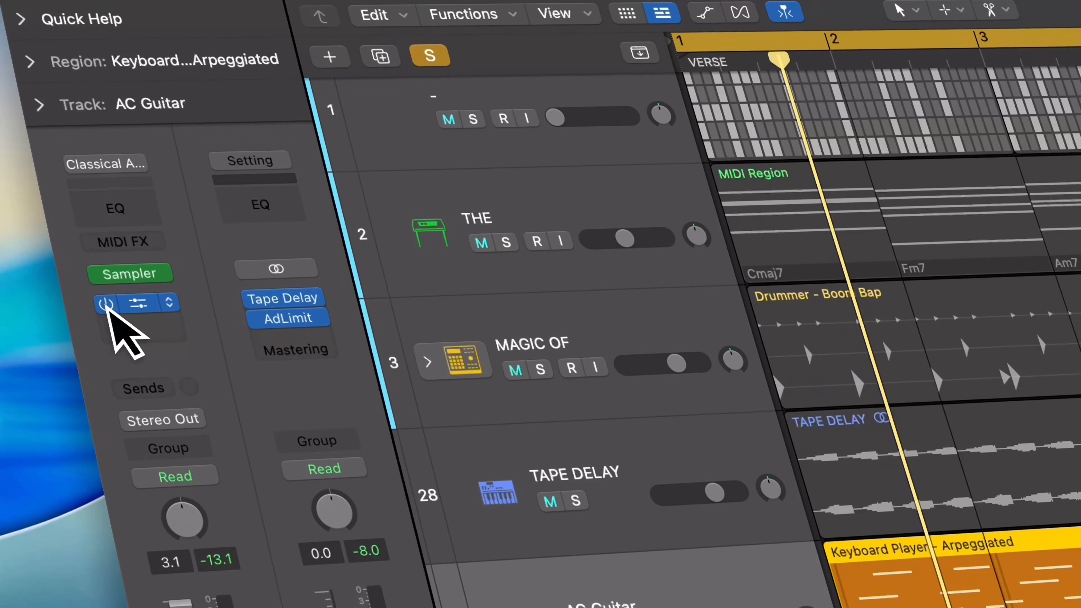
{"action": "left_click", "coordinate": [133, 293]}
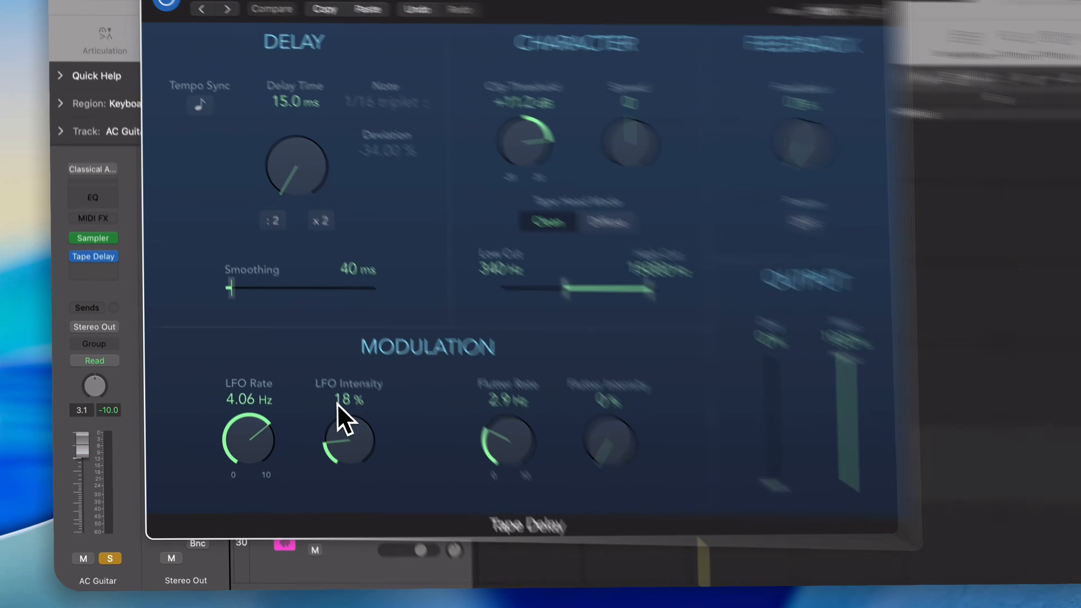
Set the guitar delay's LFO Intensity to 0 %, audition it at 11 % during playback, and return it to 0 %
{"action": "left_click_drag", "start_coordinate": [324, 450], "coordinate": [334, 554]}
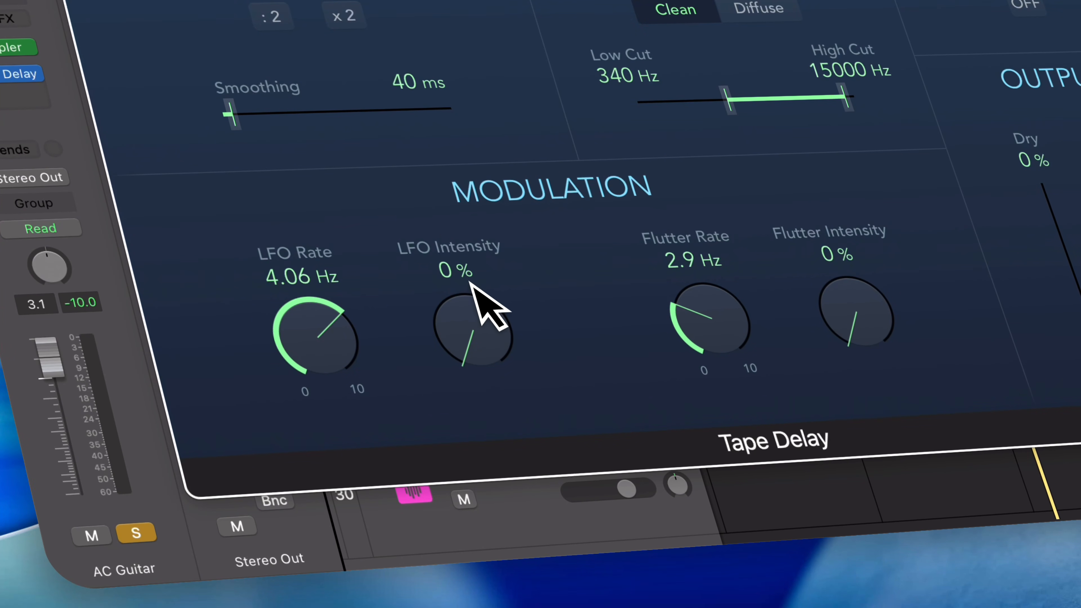
{"action": "key", "text": "space"}
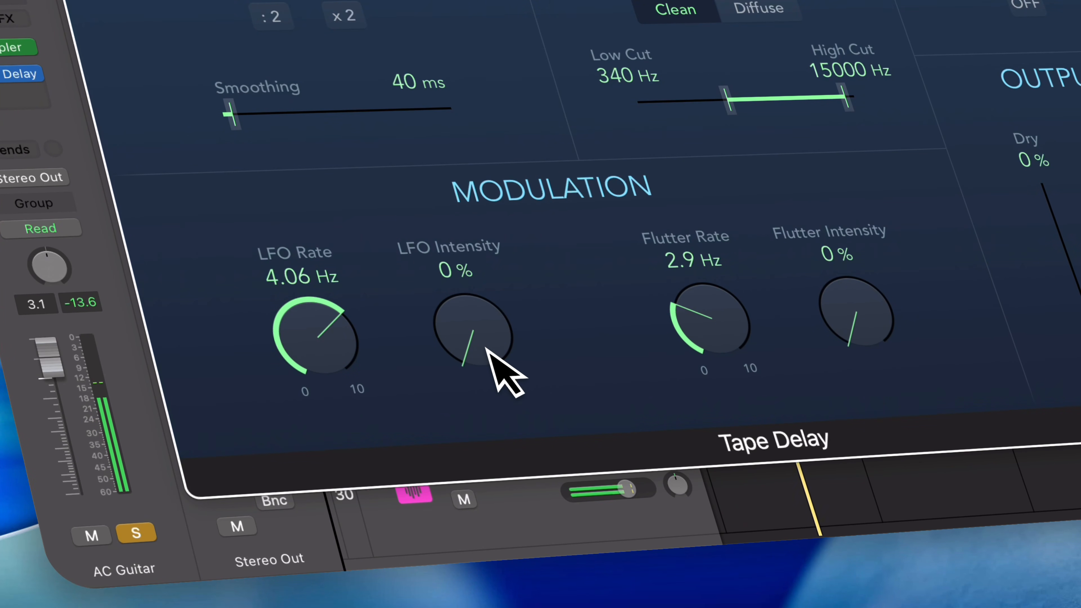
{"action": "left_click_drag", "start_coordinate": [488, 351], "coordinate": [476, 310]}
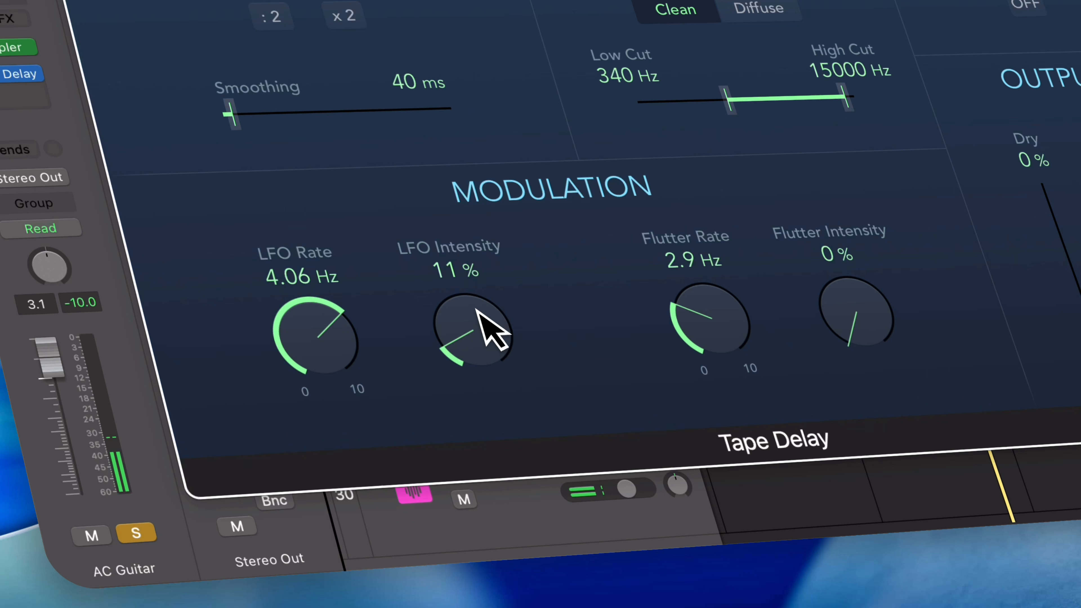
{"action": "left_click_drag", "start_coordinate": [475, 309], "coordinate": [513, 463]}
Unsolo the AC Guitar track, play the full mix, and raise the guitar's fader to 3.7 dB
{"action": "key", "text": "super+w"}
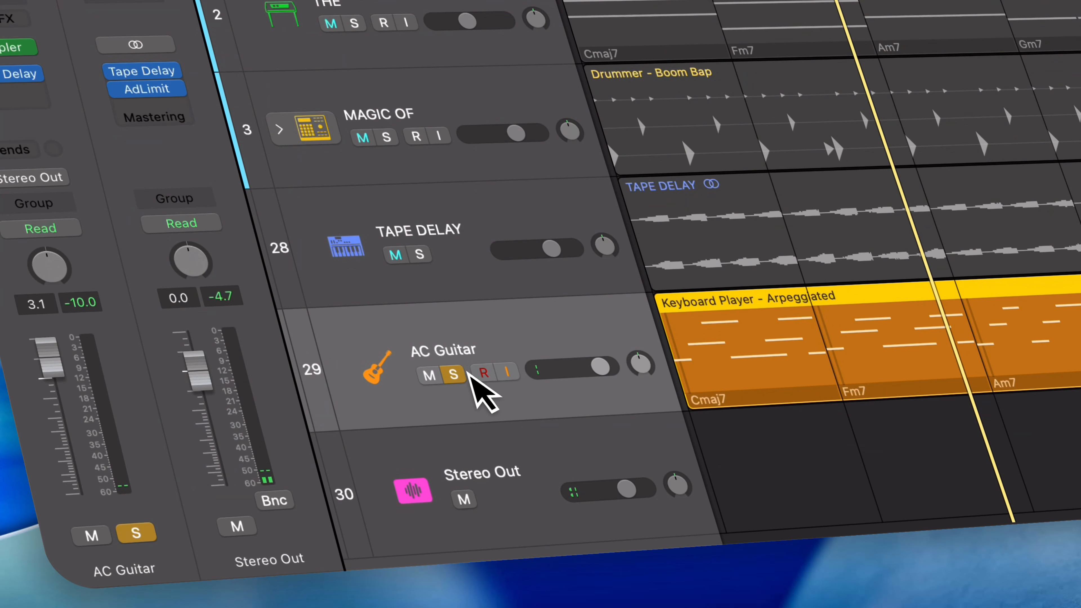
{"action": "left_click", "coordinate": [459, 374]}
{"action": "key", "text": "v"}
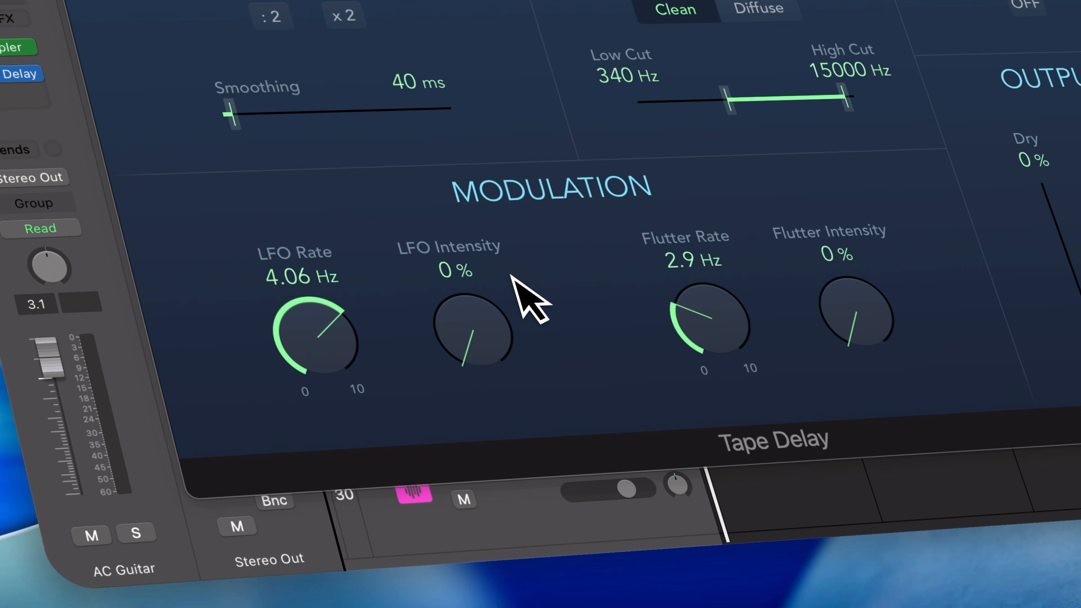
{"action": "key", "text": "space"}
{"action": "left_click_drag", "start_coordinate": [52, 356], "coordinate": [51, 353]}
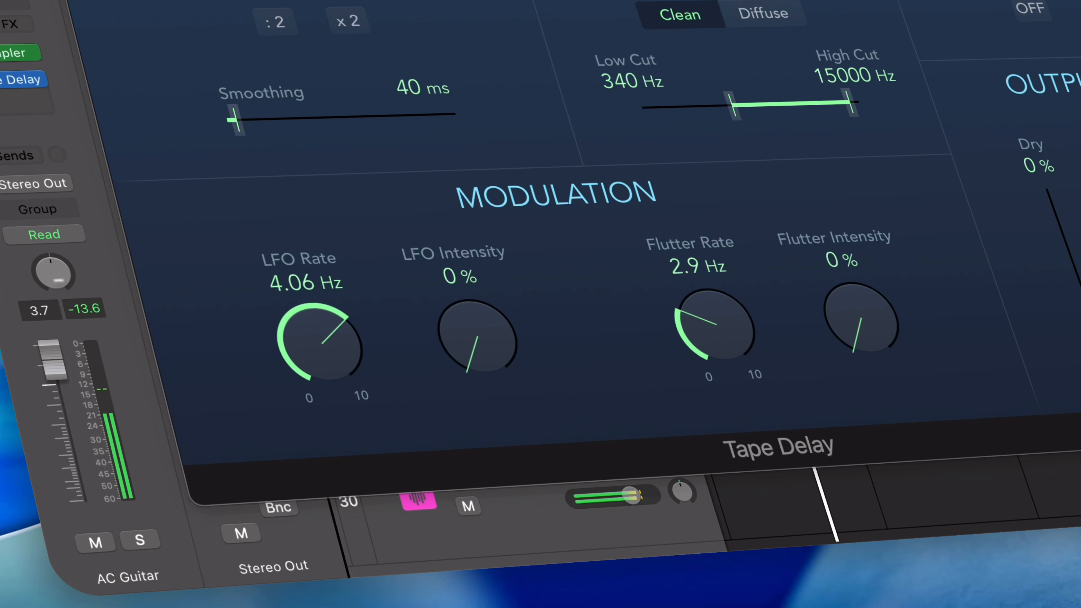
Raise the guitar delay's LFO Intensity to 17 % and Flutter Intensity to 2 % while the mix plays
{"action": "left_click_drag", "start_coordinate": [473, 344], "coordinate": [446, 316]}
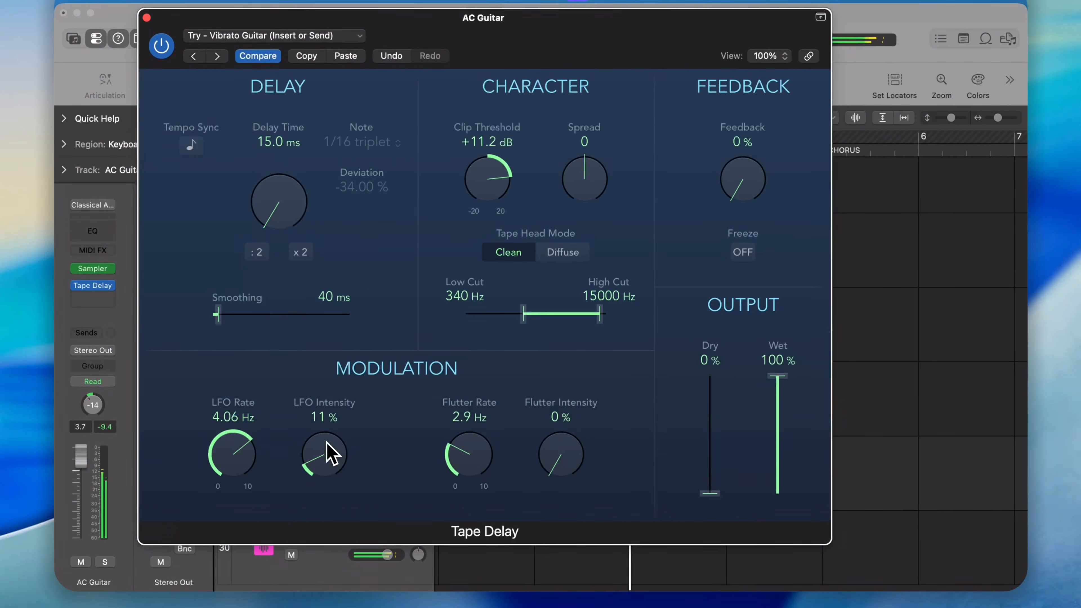
{"action": "left_click_drag", "start_coordinate": [326, 442], "coordinate": [329, 428]}
{"action": "left_click_drag", "start_coordinate": [569, 428], "coordinate": [571, 422]}
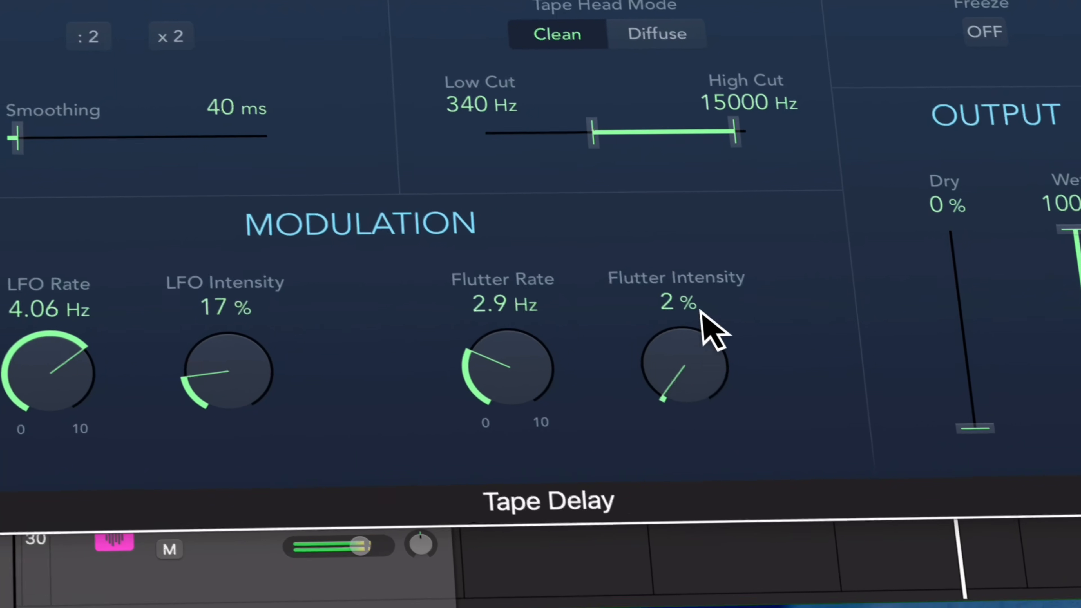
Raise the guitar delay's Flutter Intensity to 35 %, then settle it at 27 % with LFO Intensity at 4 % during playback
{"action": "left_click_drag", "start_coordinate": [701, 310], "coordinate": [706, 269]}
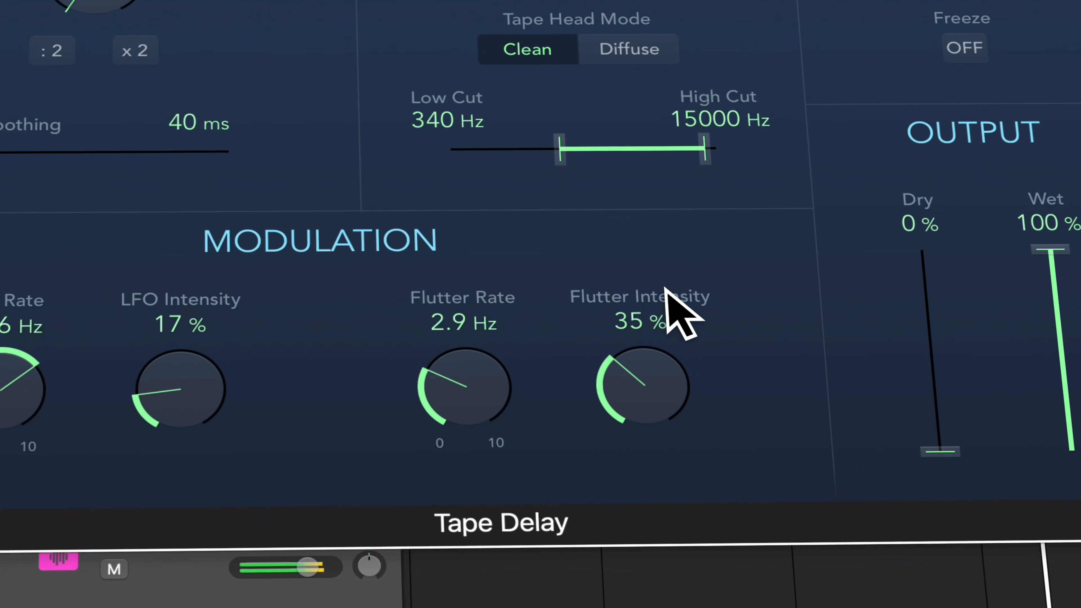
{"action": "left_click_drag", "start_coordinate": [172, 355], "coordinate": [178, 422]}
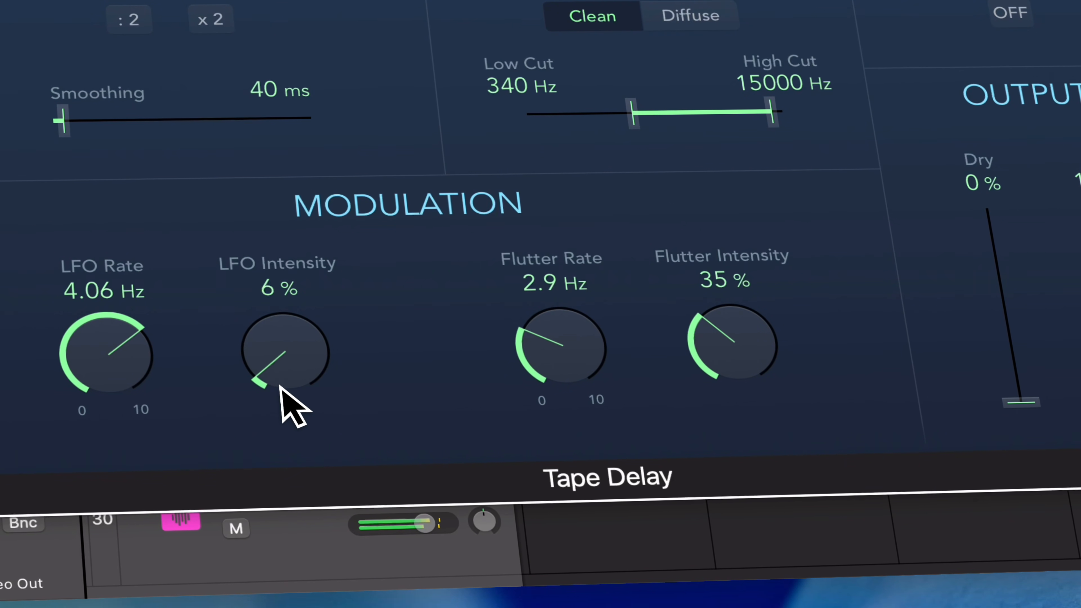
{"action": "left_click_drag", "start_coordinate": [281, 387], "coordinate": [285, 394]}
{"action": "left_click_drag", "start_coordinate": [732, 363], "coordinate": [741, 403]}
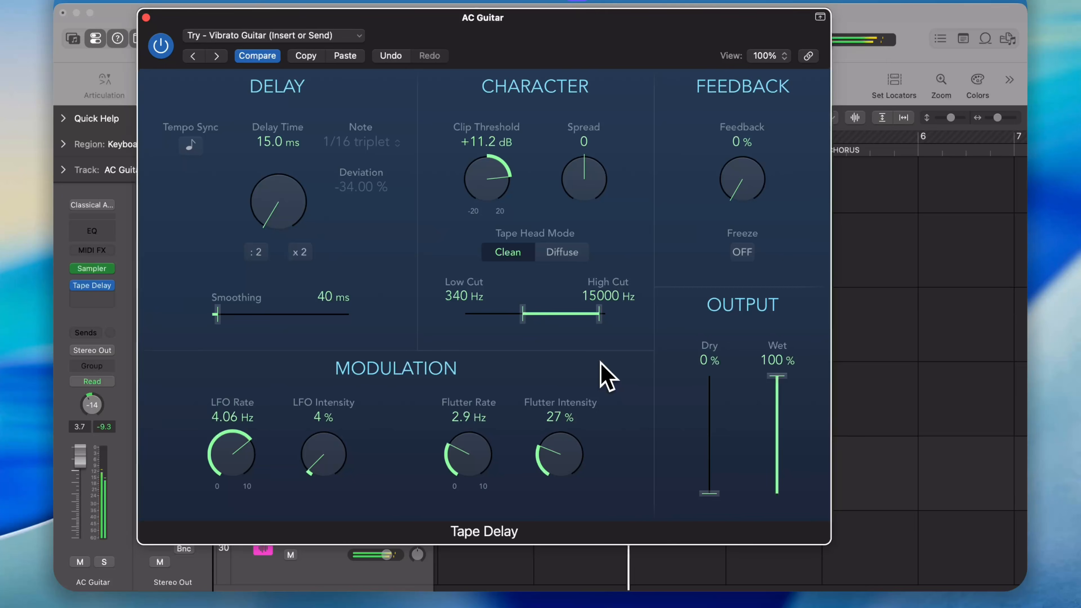
Try a 190–8400 Hz filter range on the guitar delay, set it to 580–20000 Hz, and close the plug-in
{"action": "left_click_drag", "start_coordinate": [570, 315], "coordinate": [558, 319]}
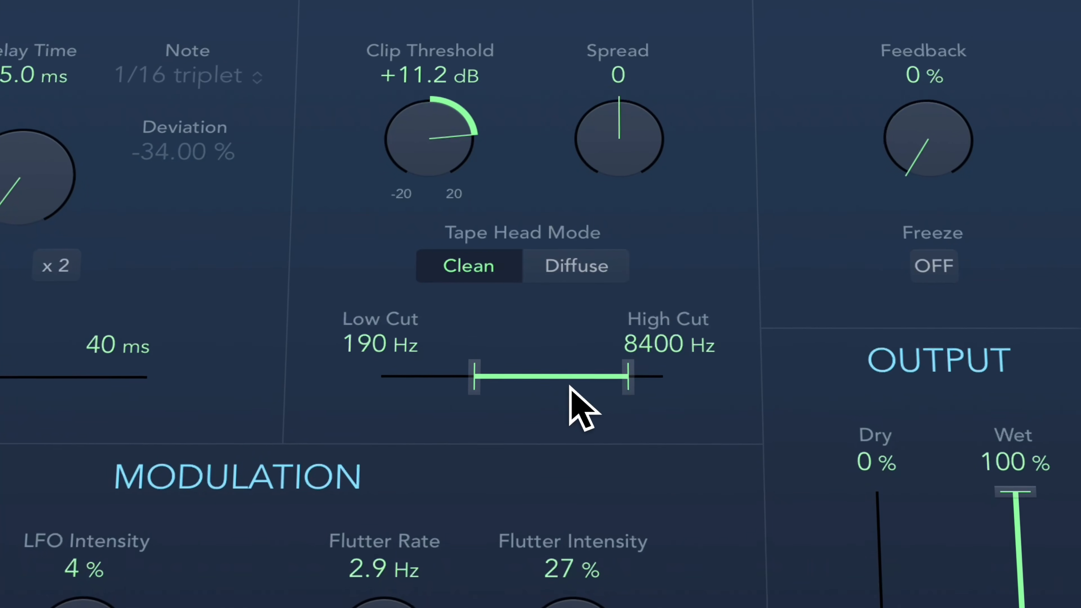
{"action": "left_click_drag", "start_coordinate": [571, 386], "coordinate": [620, 386]}
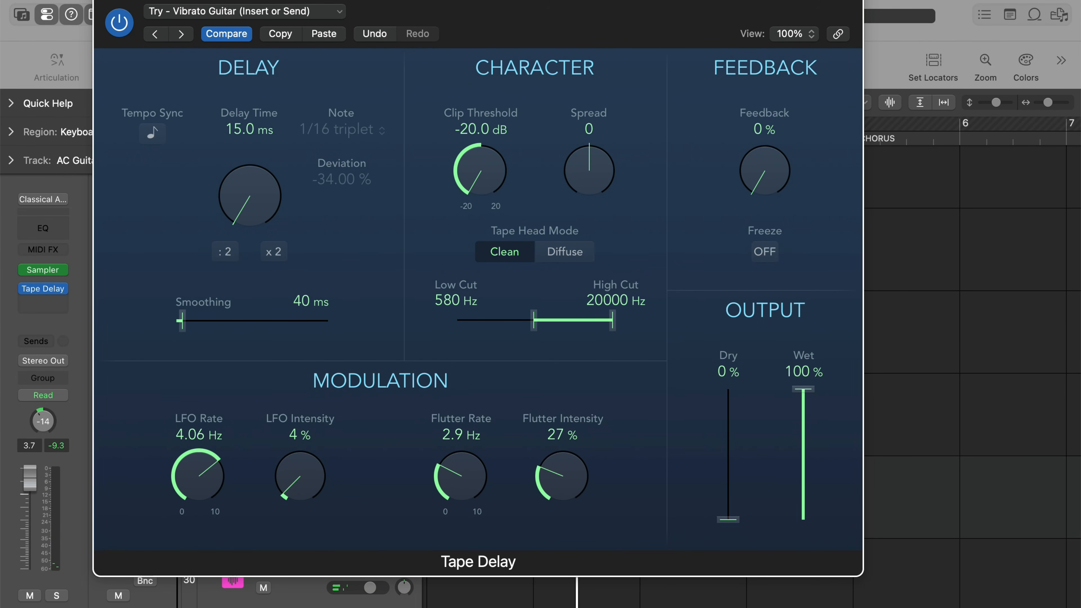
{"action": "key", "text": "super+w"}
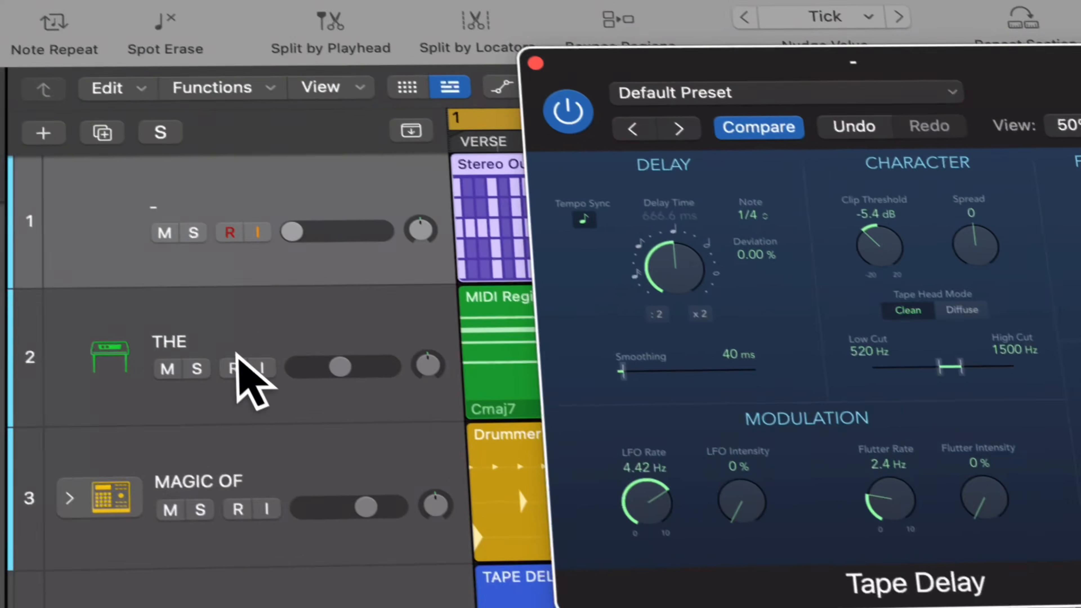
Select and solo the electric piano track named THE, play it briefly, and stop playback
{"action": "left_click", "coordinate": [278, 258]}
{"action": "left_click", "coordinate": [323, 230]}
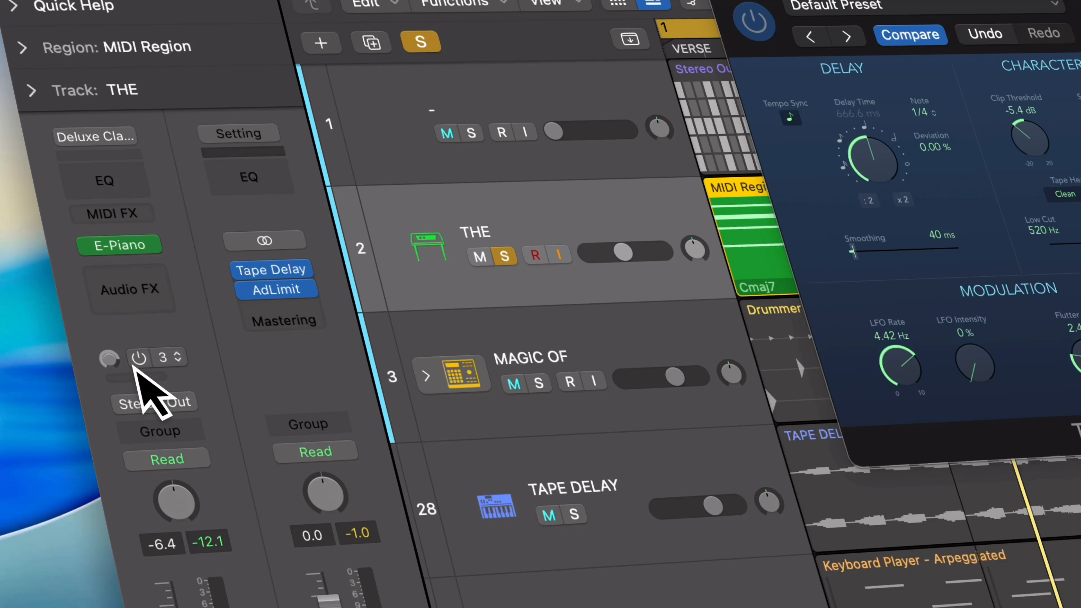
{"action": "key", "text": "space"}
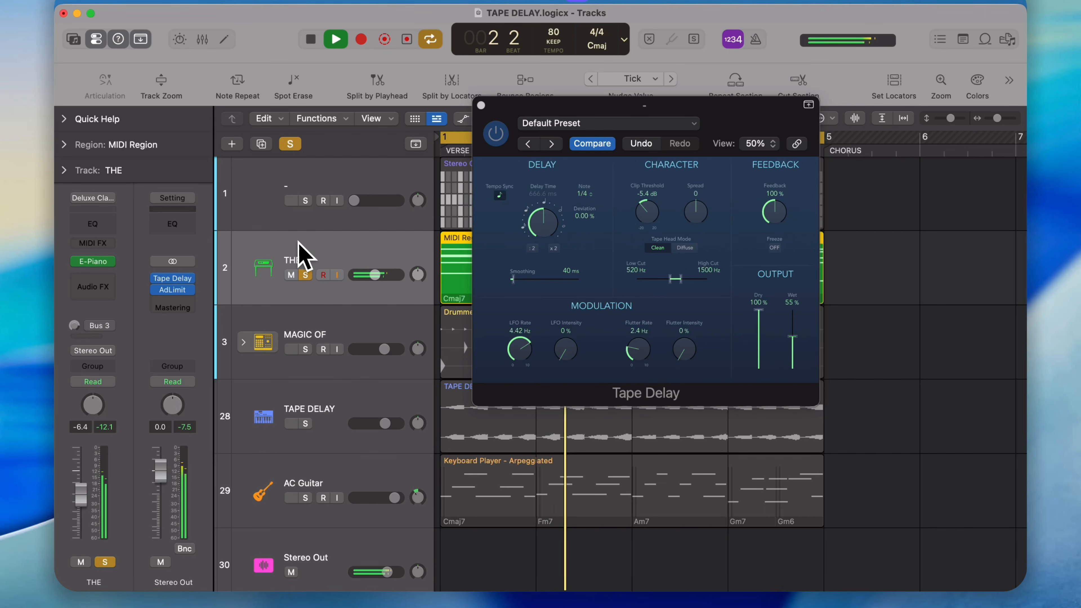
{"action": "key", "text": "space"}
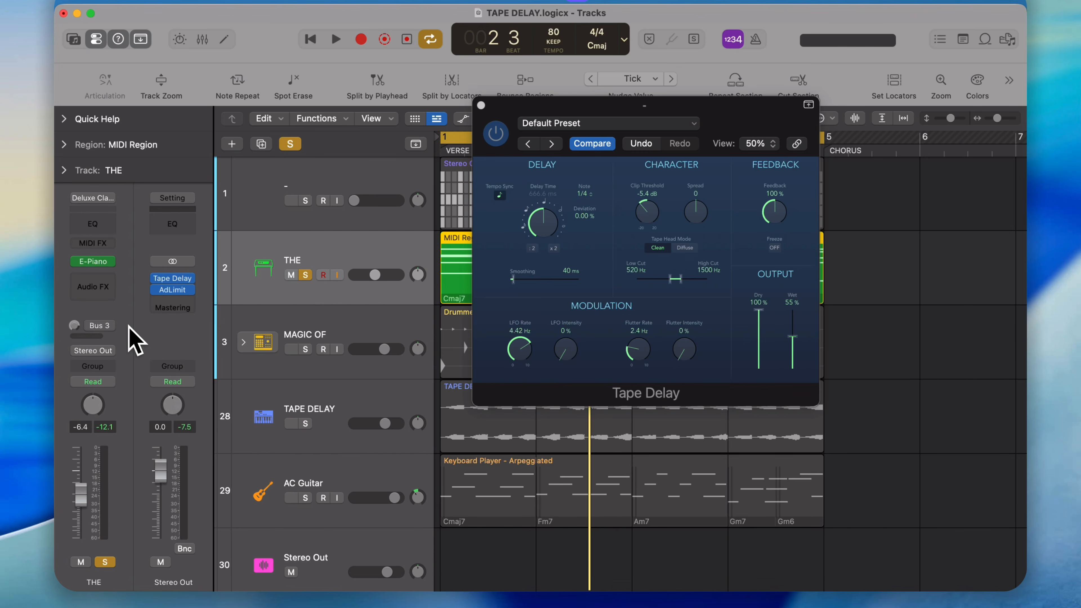
Check the AC Guitar's insert, return to the THE track, turn on its Bus 3 send, and open the Tape Delay on Aux 1
{"action": "scroll", "coordinate": [313, 386], "scroll_direction": "down", "scroll_amount": 2}
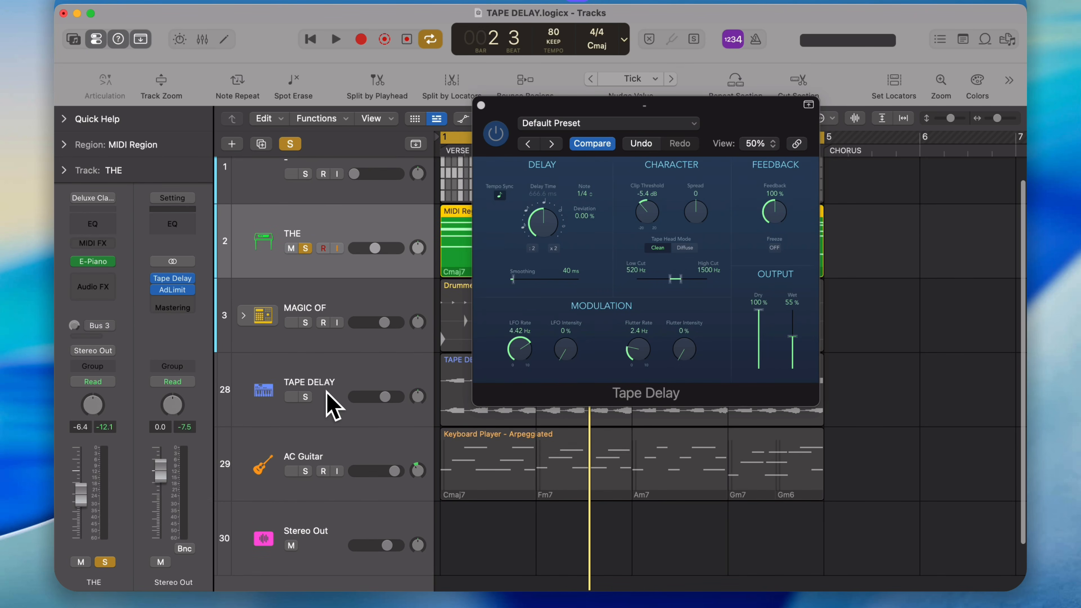
{"action": "left_click", "coordinate": [325, 445]}
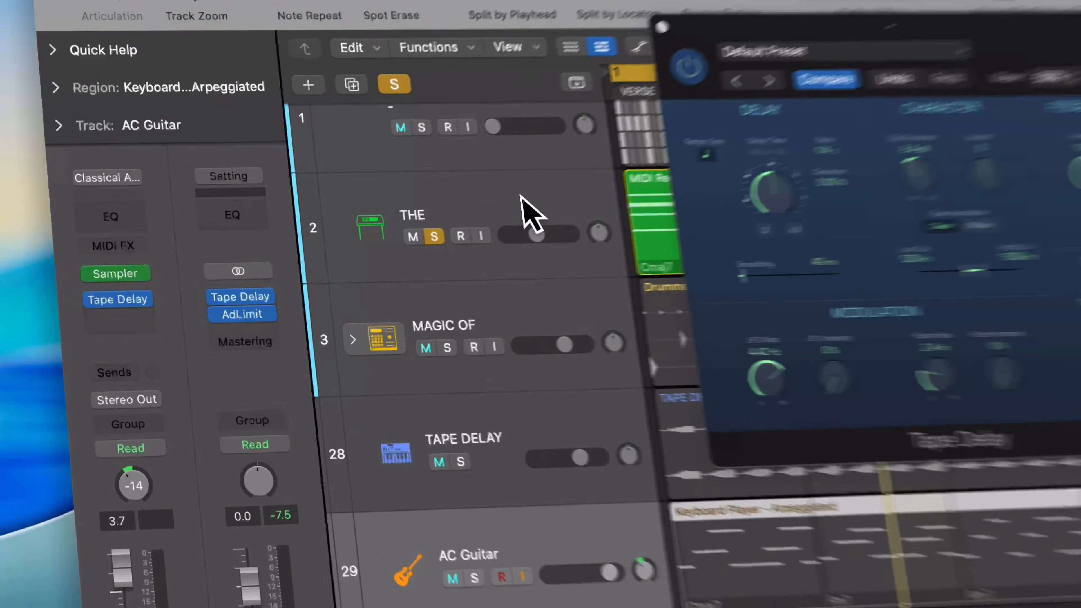
{"action": "left_click", "coordinate": [351, 232]}
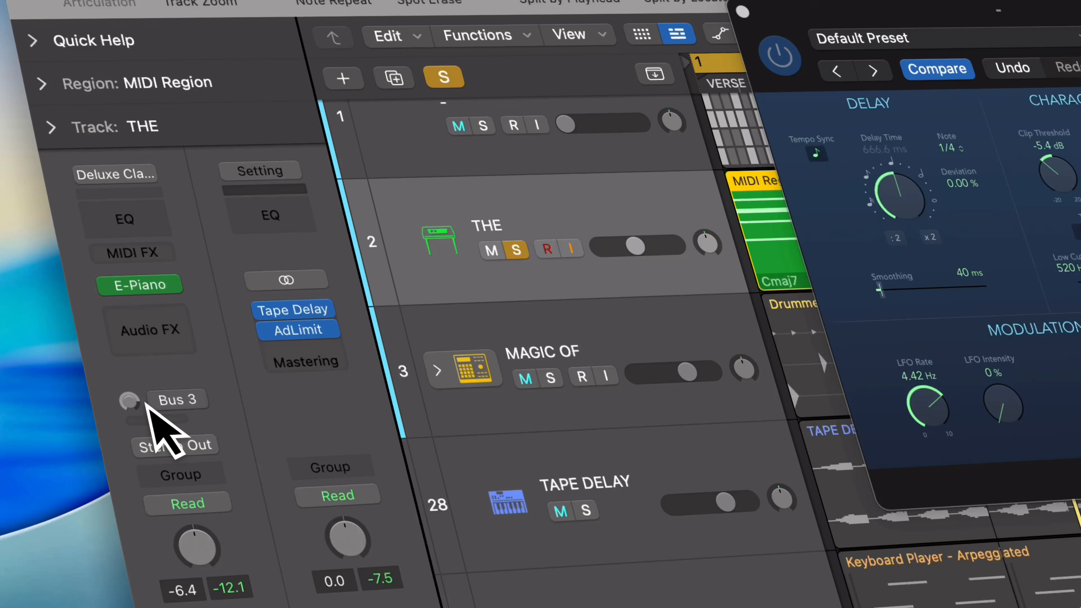
{"action": "left_click", "coordinate": [159, 400]}
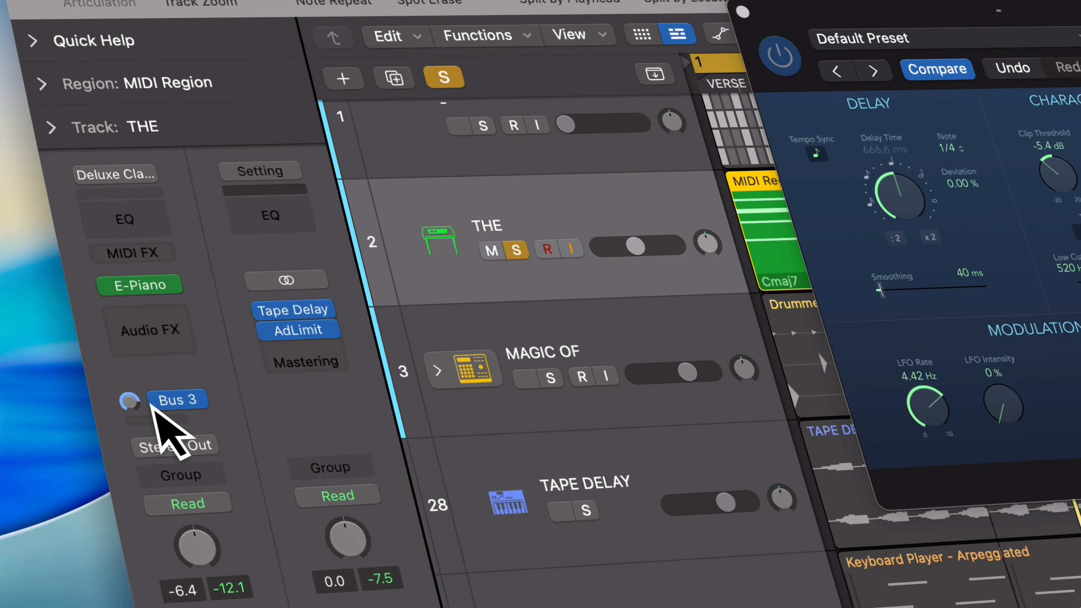
{"action": "left_click", "coordinate": [179, 400]}
{"action": "left_click", "coordinate": [271, 353]}
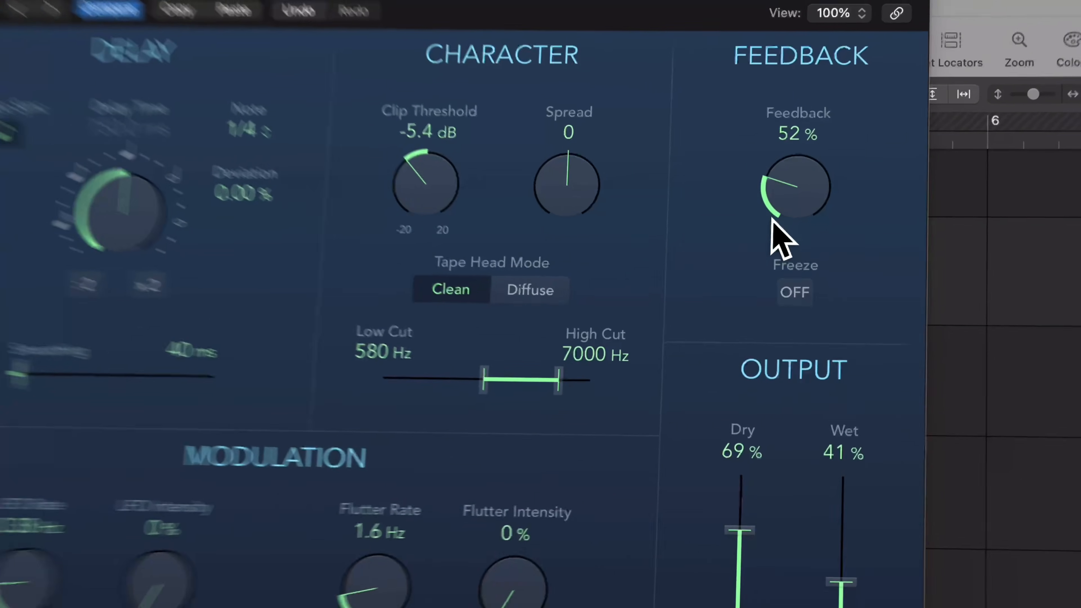
Adjust the THE track's Bus 3 send level, and set the Aux 1 delay's Feedback to 47 % and Clip Threshold to -9.2 dB
{"action": "left_click_drag", "start_coordinate": [775, 214], "coordinate": [770, 191]}
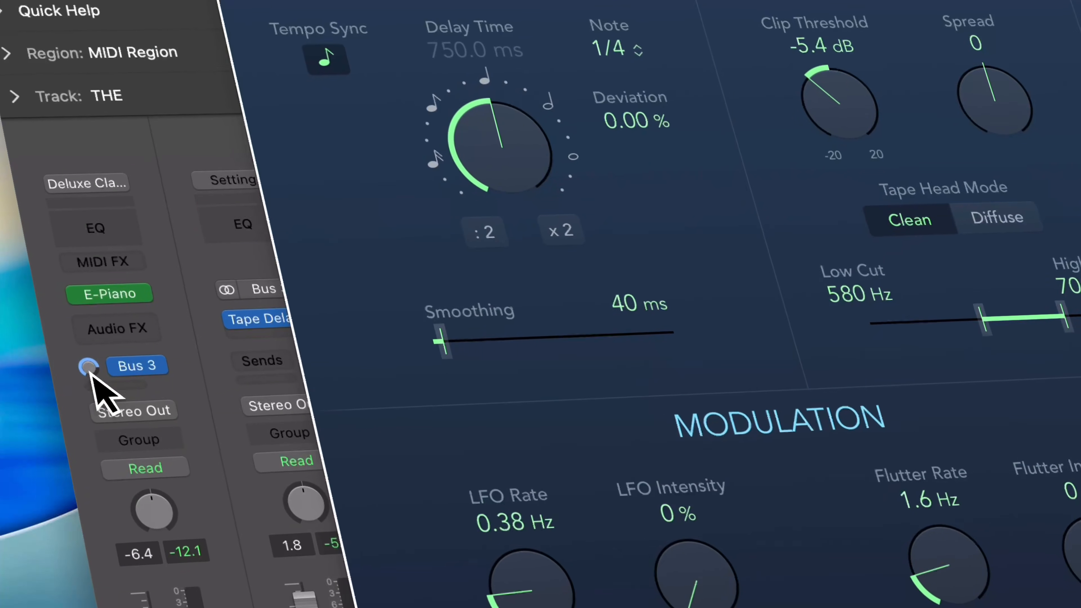
{"action": "left_click_drag", "start_coordinate": [91, 370], "coordinate": [124, 402]}
{"action": "left_click_drag", "start_coordinate": [842, 97], "coordinate": [941, 303]}
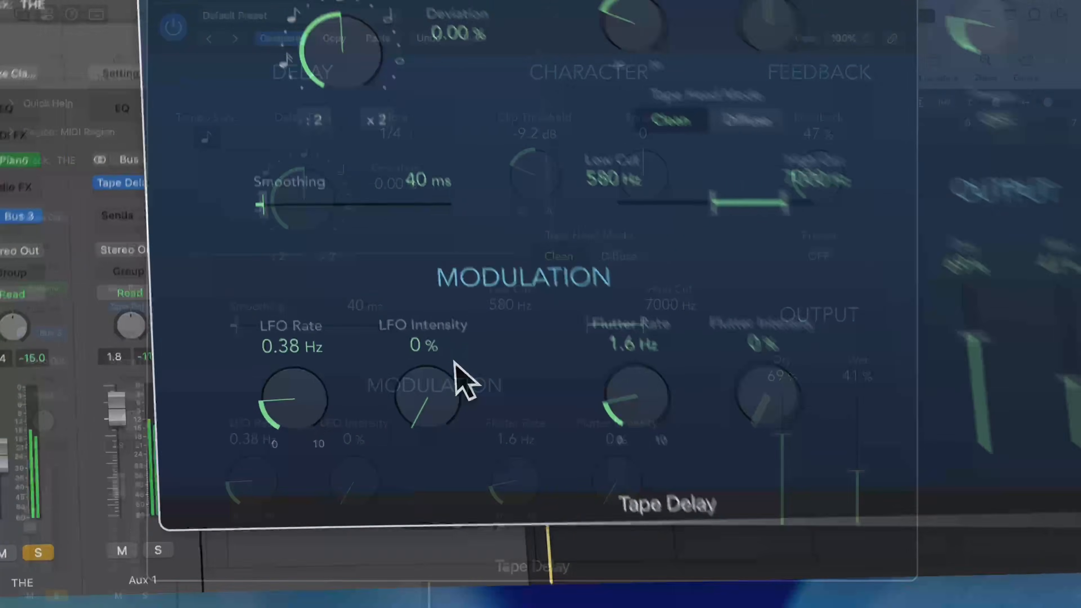
Gradually raise the Aux 1 delay's LFO Intensity through 8 % and 34 % to 69 %, and its LFO Rate to 1.00 Hz
{"action": "left_click_drag", "start_coordinate": [380, 448], "coordinate": [370, 455]}
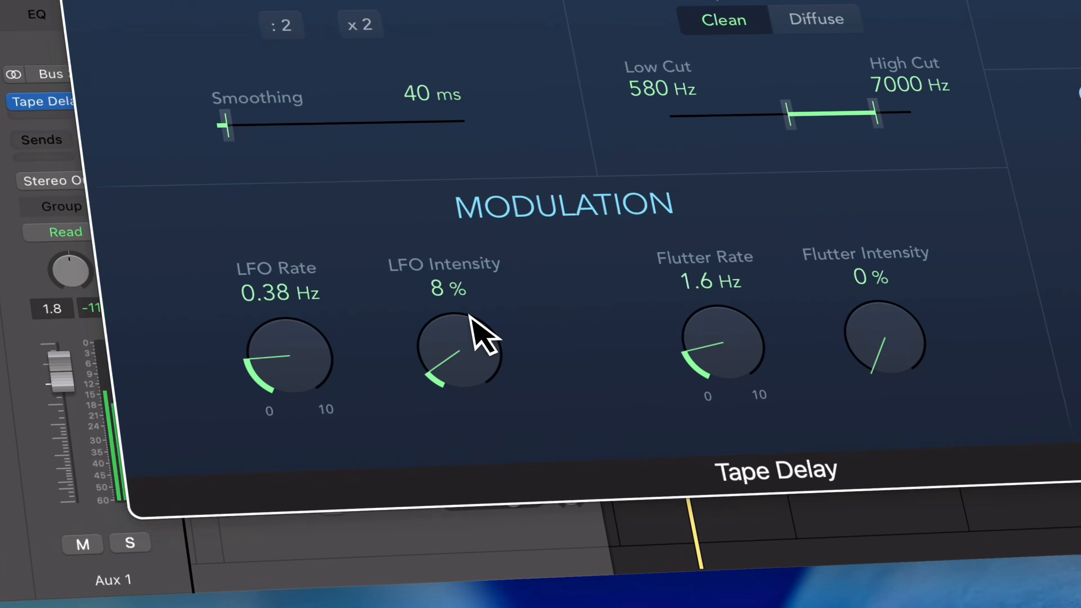
{"action": "left_click_drag", "start_coordinate": [469, 315], "coordinate": [500, 240]}
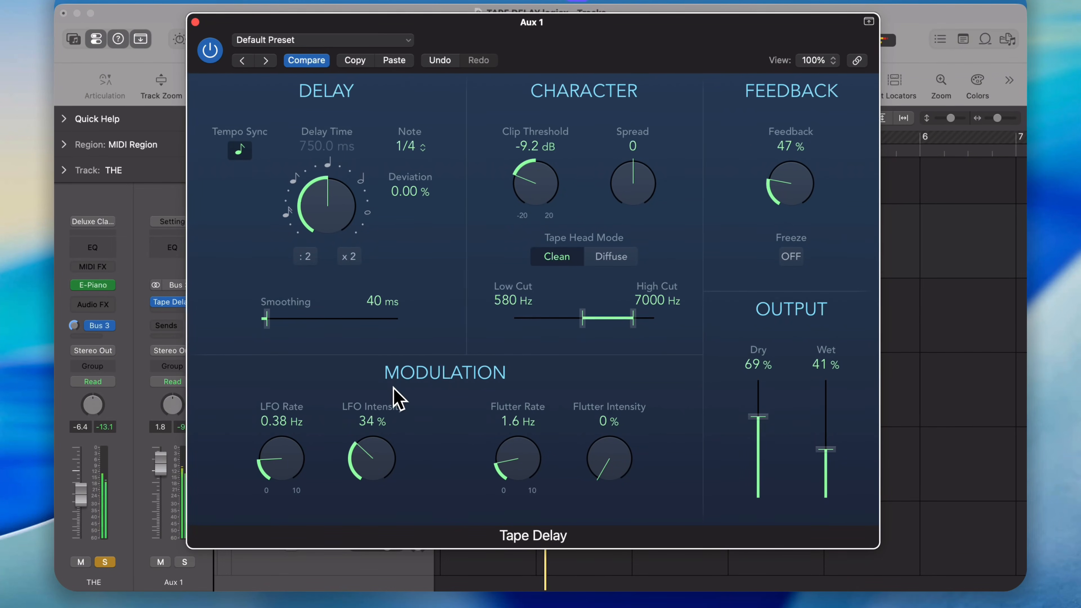
{"action": "left_click_drag", "start_coordinate": [393, 387], "coordinate": [386, 419]}
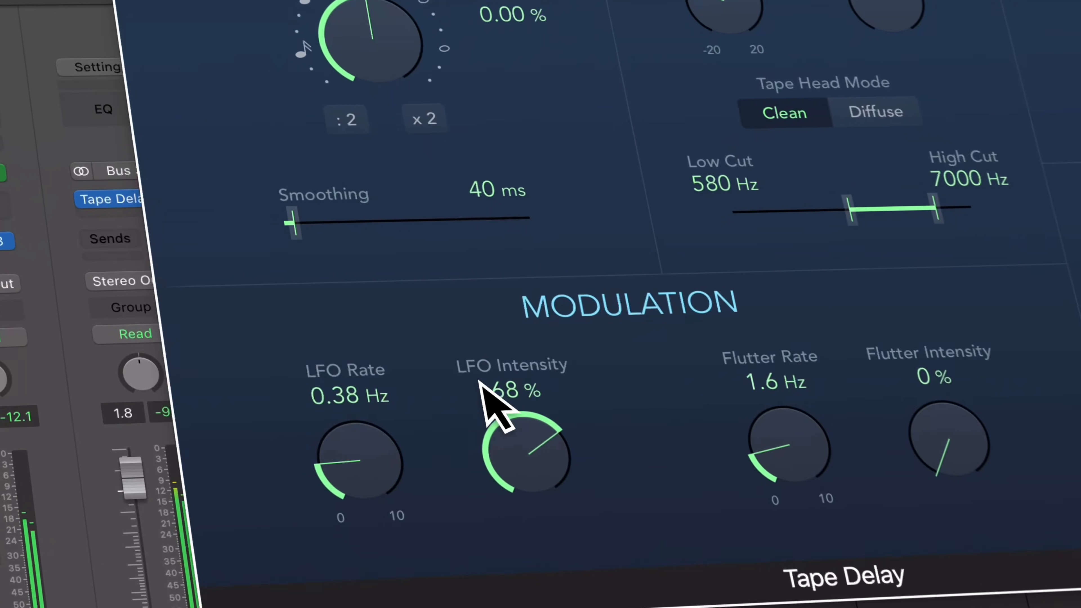
{"action": "left_click_drag", "start_coordinate": [306, 474], "coordinate": [286, 450]}
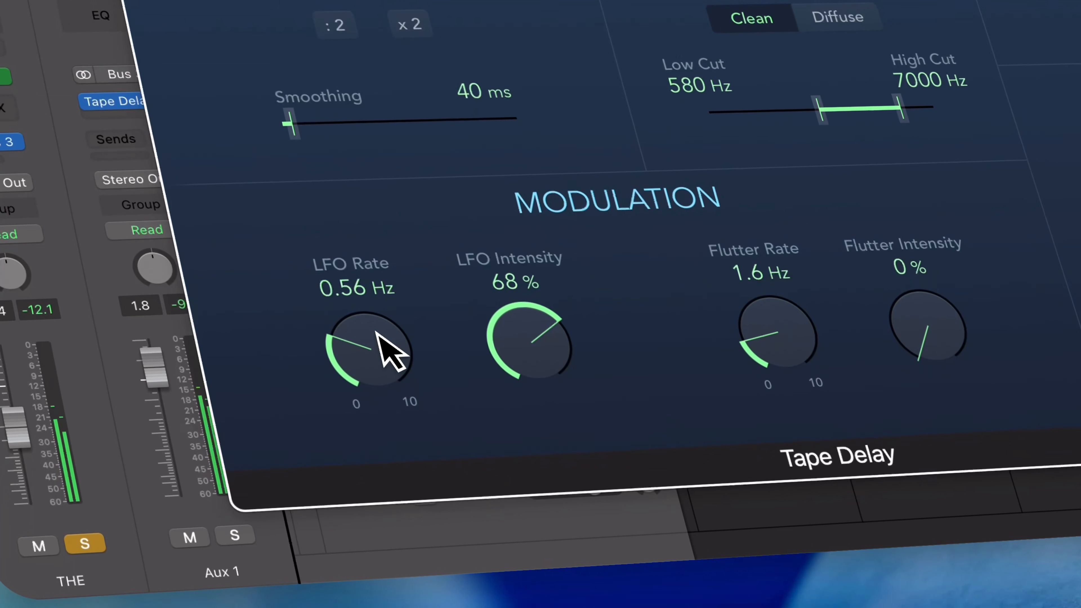
{"action": "left_click_drag", "start_coordinate": [376, 331], "coordinate": [376, 323]}
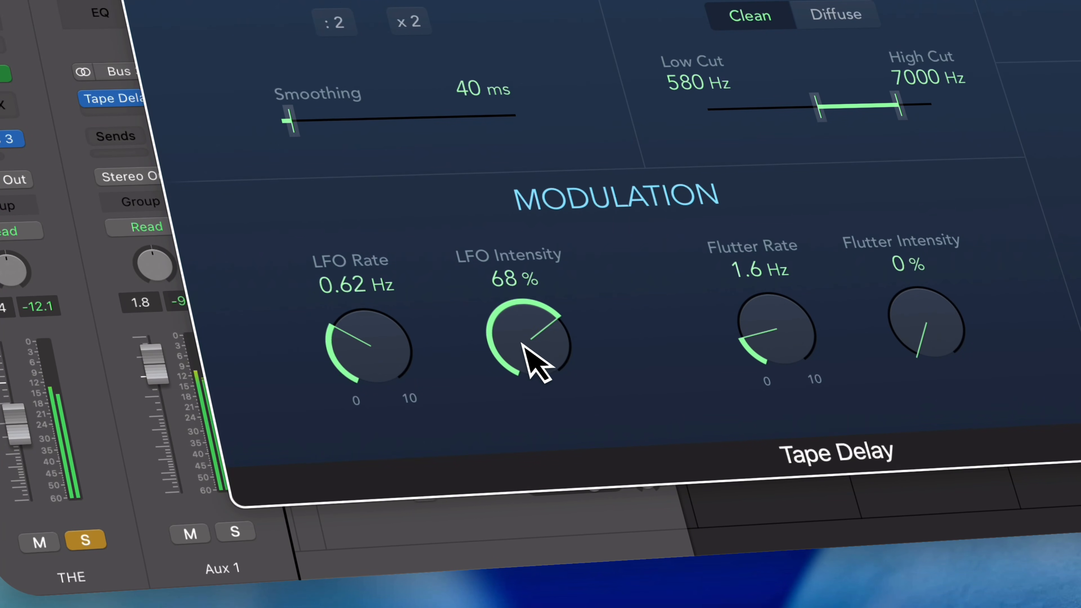
{"action": "left_click_drag", "start_coordinate": [523, 343], "coordinate": [506, 279]}
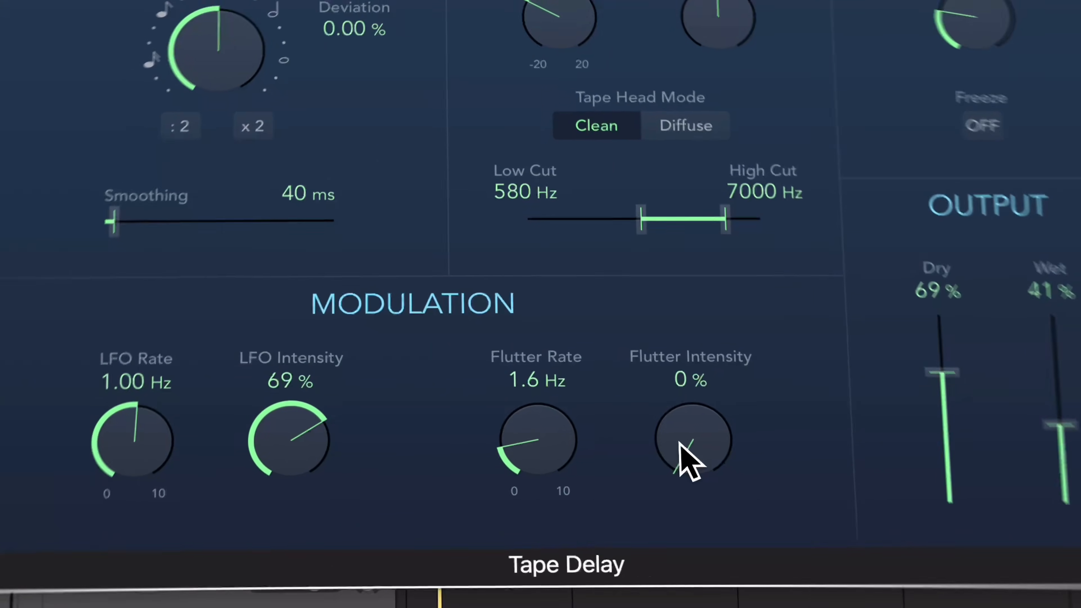
Drop the Aux 1 delay's LFO Intensity to 0 % and audition flutter, raising Flutter Intensity to 88 % and Flutter Rate to 8.0 Hz
{"action": "left_click_drag", "start_coordinate": [602, 460], "coordinate": [612, 313]}
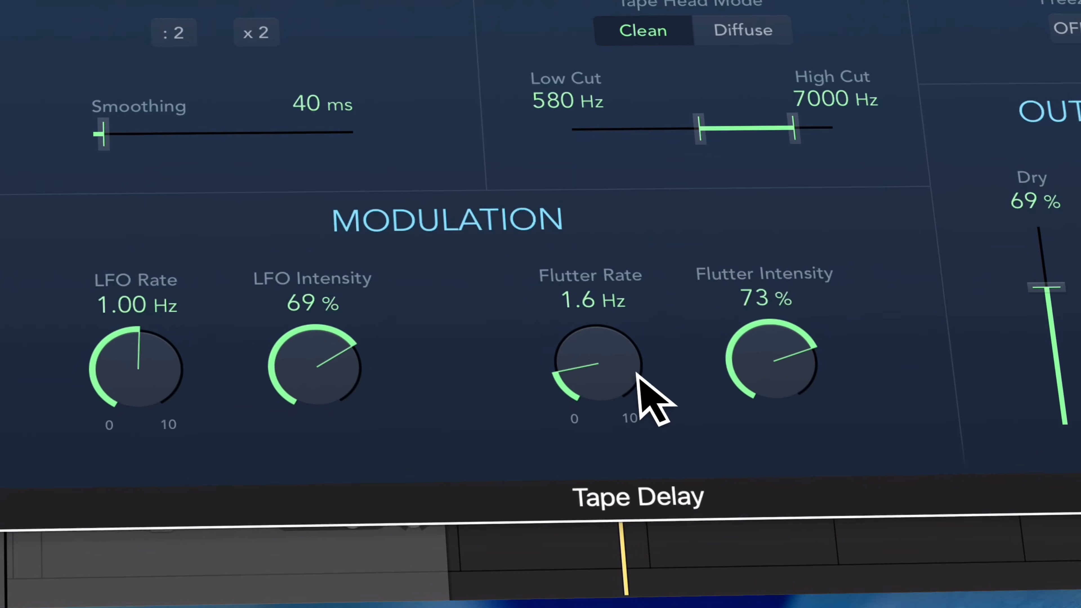
{"action": "left_click_drag", "start_coordinate": [275, 434], "coordinate": [360, 607]}
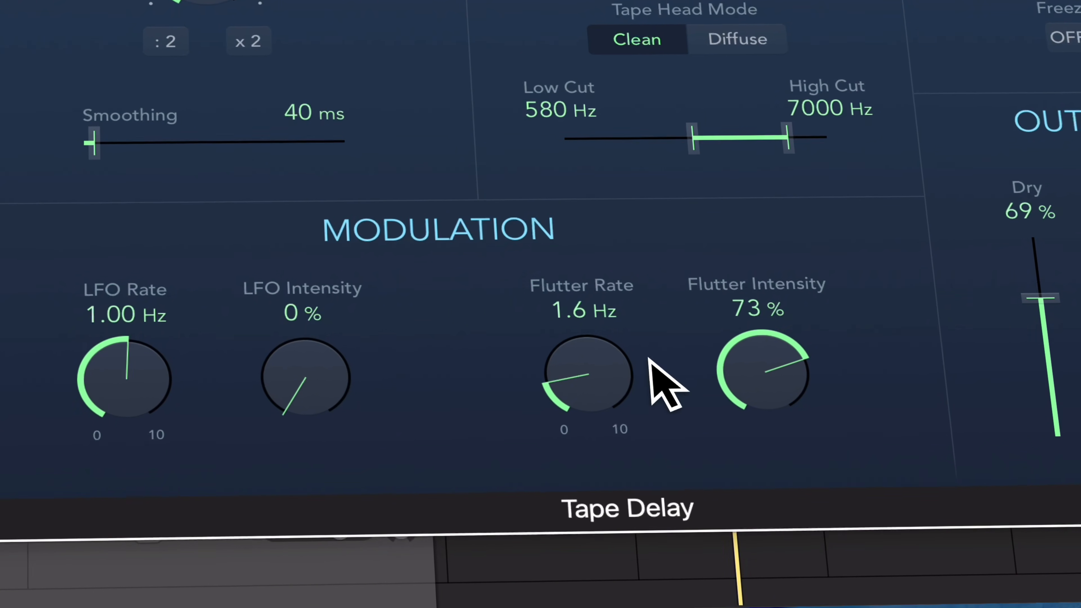
{"action": "left_click_drag", "start_coordinate": [607, 341], "coordinate": [605, 287]}
{"action": "left_click_drag", "start_coordinate": [678, 331], "coordinate": [746, 307]}
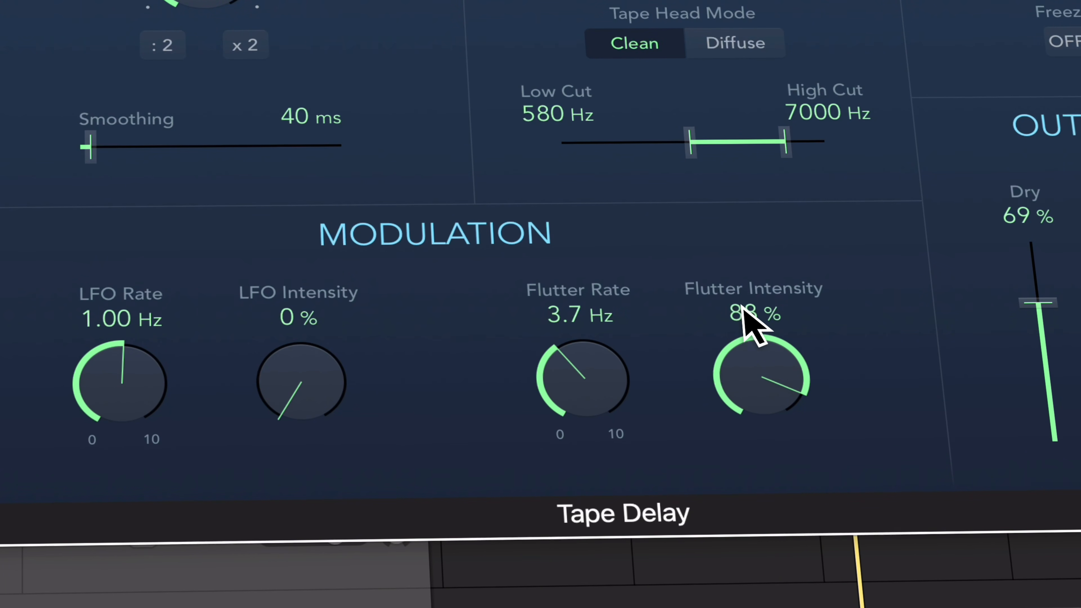
{"action": "left_click_drag", "start_coordinate": [596, 354], "coordinate": [597, 231]}
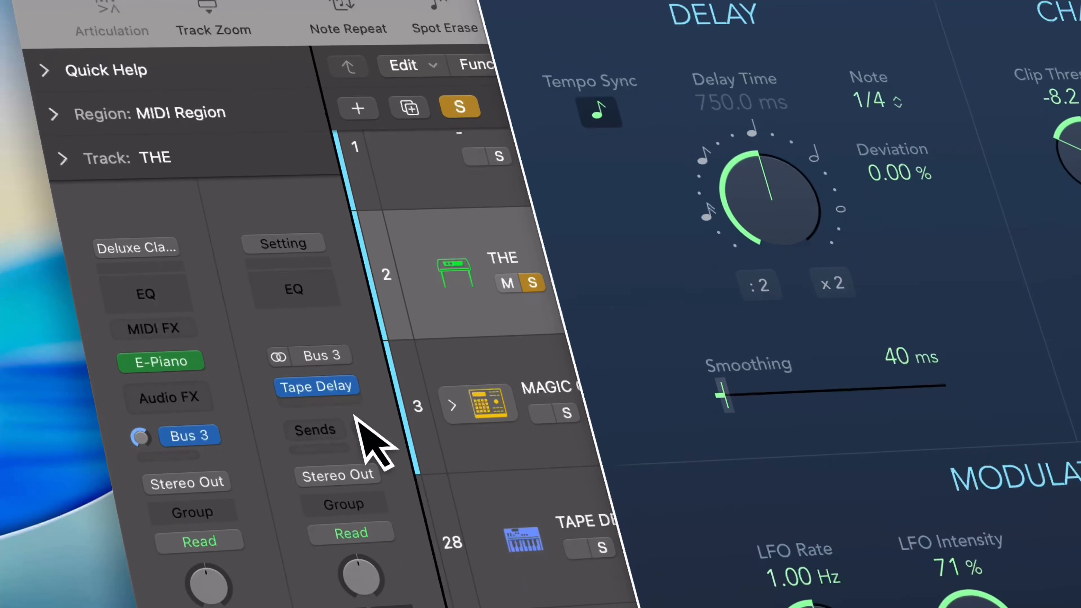
Replace the stereo Tape Delay on Aux 1 with its Dual Mono version
{"action": "left_click", "coordinate": [373, 516]}
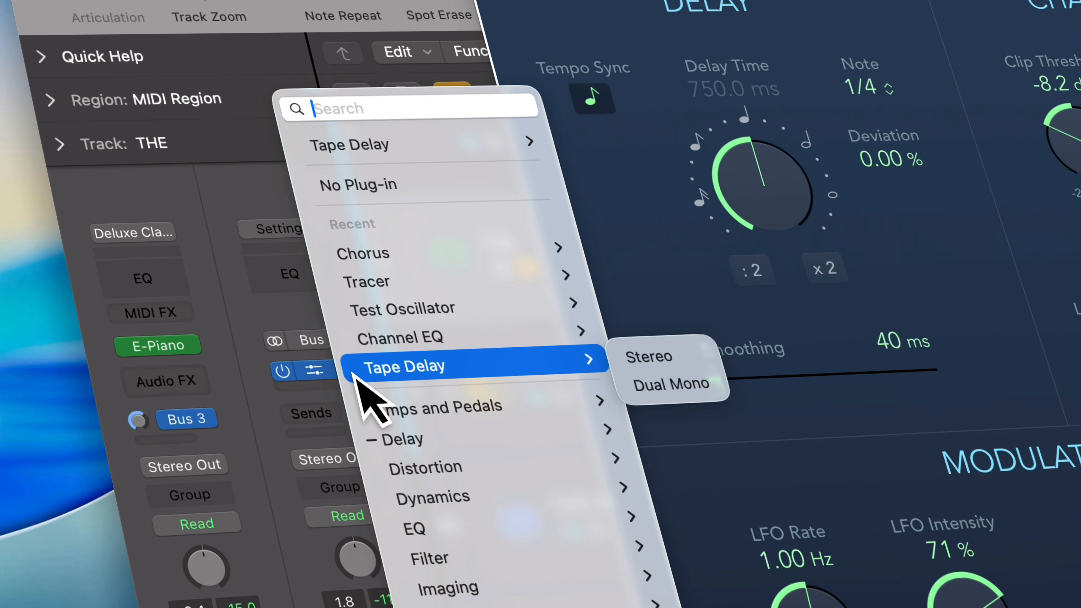
{"action": "mouse_move", "coordinate": [396, 439]}
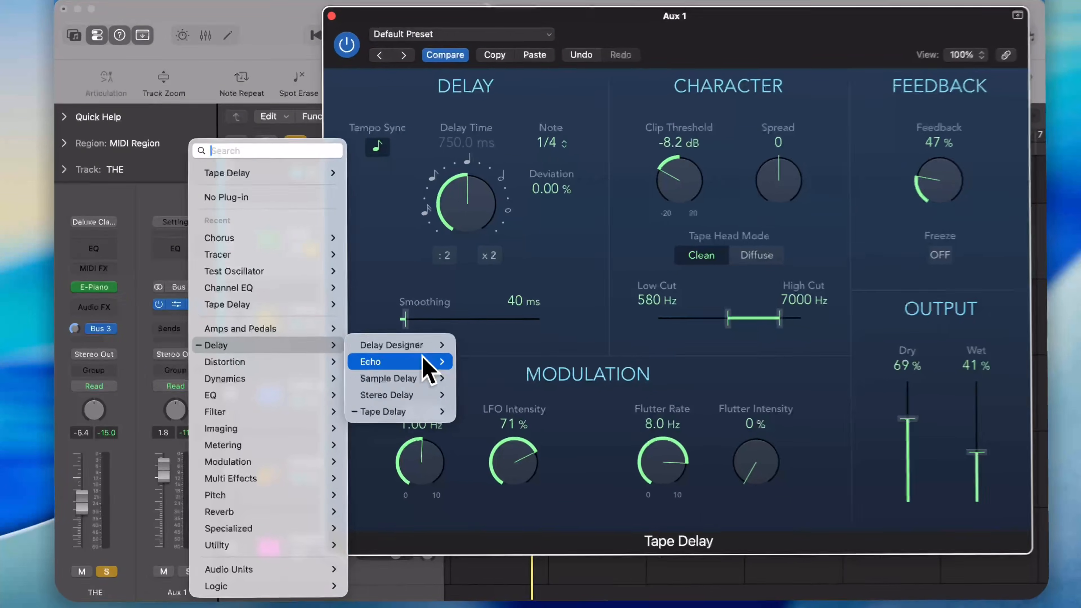
{"action": "mouse_move", "coordinate": [429, 411]}
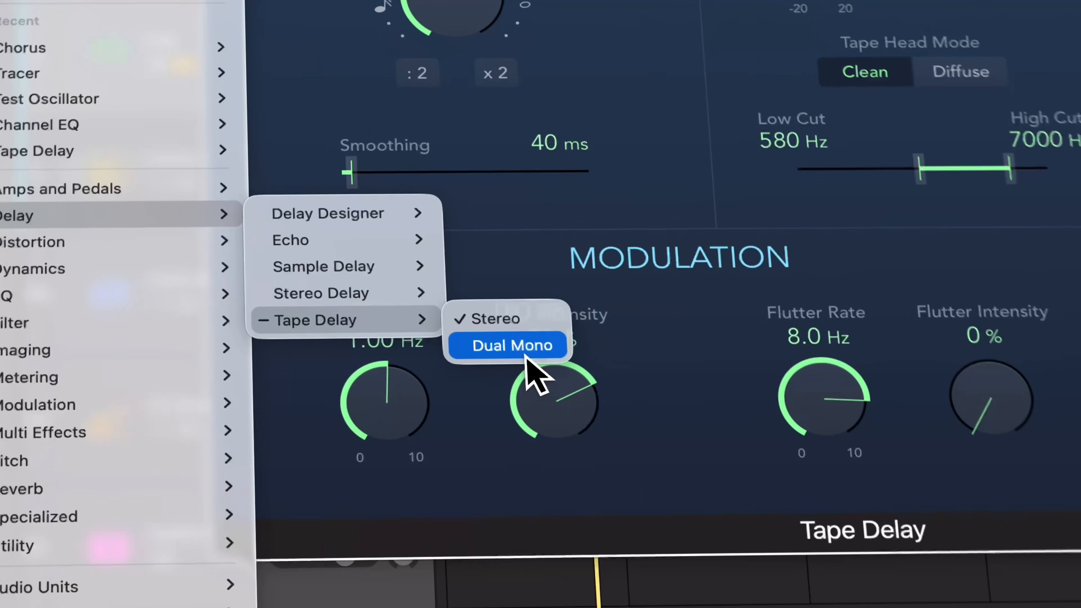
{"action": "left_click", "coordinate": [527, 355]}
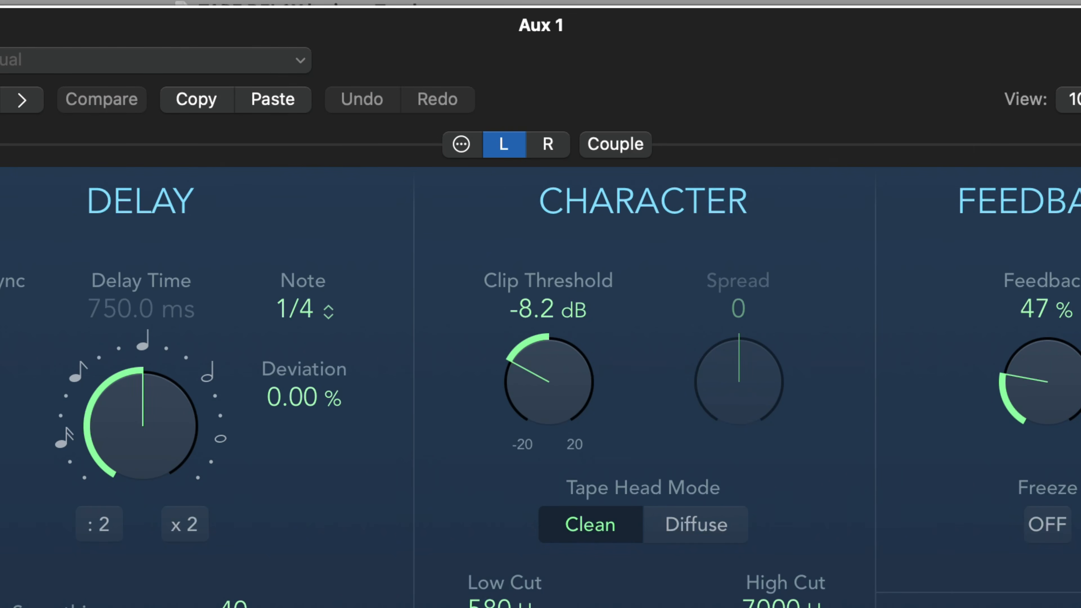
Switch to the delay's right channel and set its LFO Intensity to 0 % and Flutter Intensity to 78 %
{"action": "left_click", "coordinate": [548, 145]}
{"action": "left_click_drag", "start_coordinate": [331, 454], "coordinate": [316, 501]}
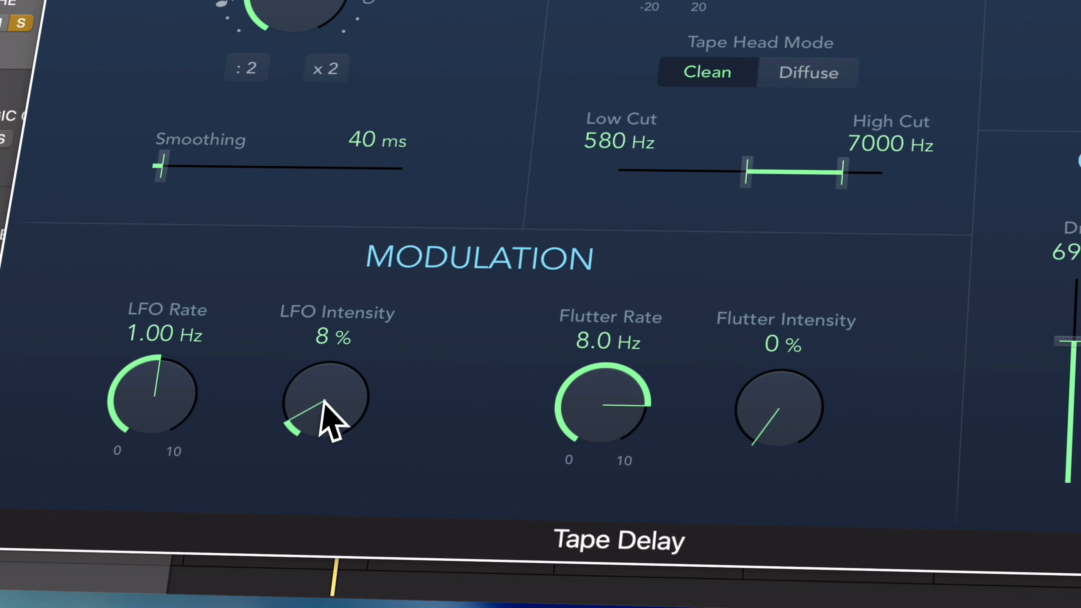
{"action": "left_click_drag", "start_coordinate": [323, 401], "coordinate": [314, 500]}
{"action": "left_click_drag", "start_coordinate": [783, 416], "coordinate": [679, 228]}
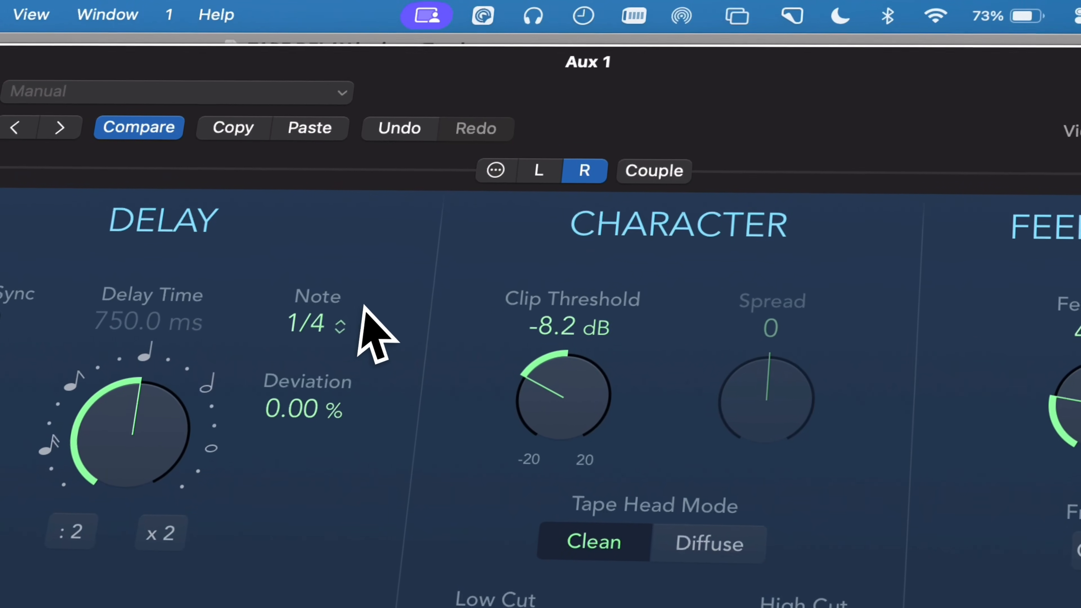
Set the right channel's delay note to 1/8 and raise its Clip Threshold to +2.2 dB
{"action": "left_click", "coordinate": [314, 323]}
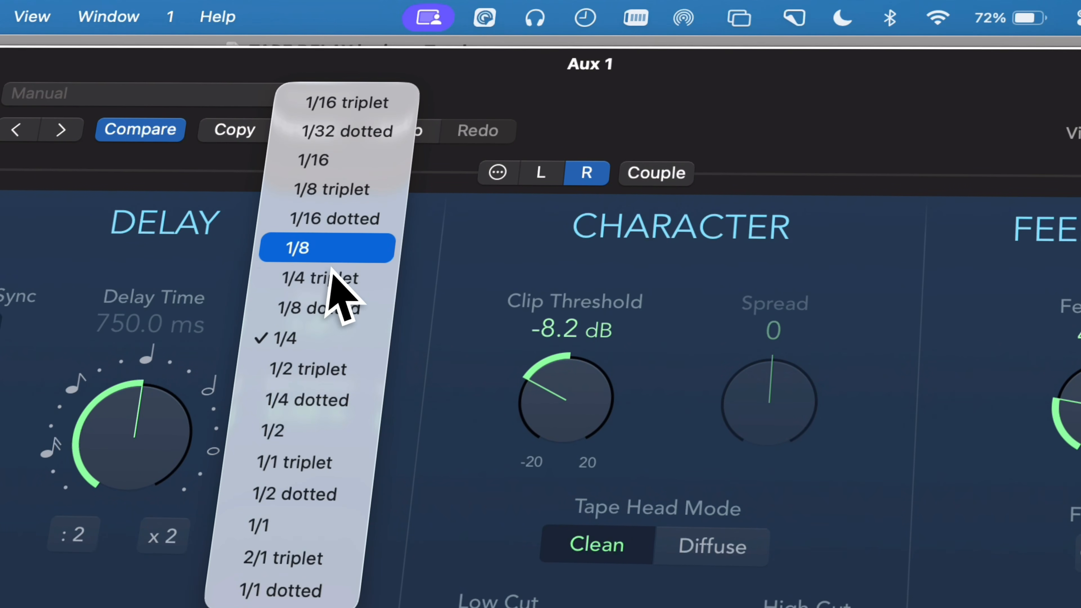
{"action": "left_click", "coordinate": [334, 256]}
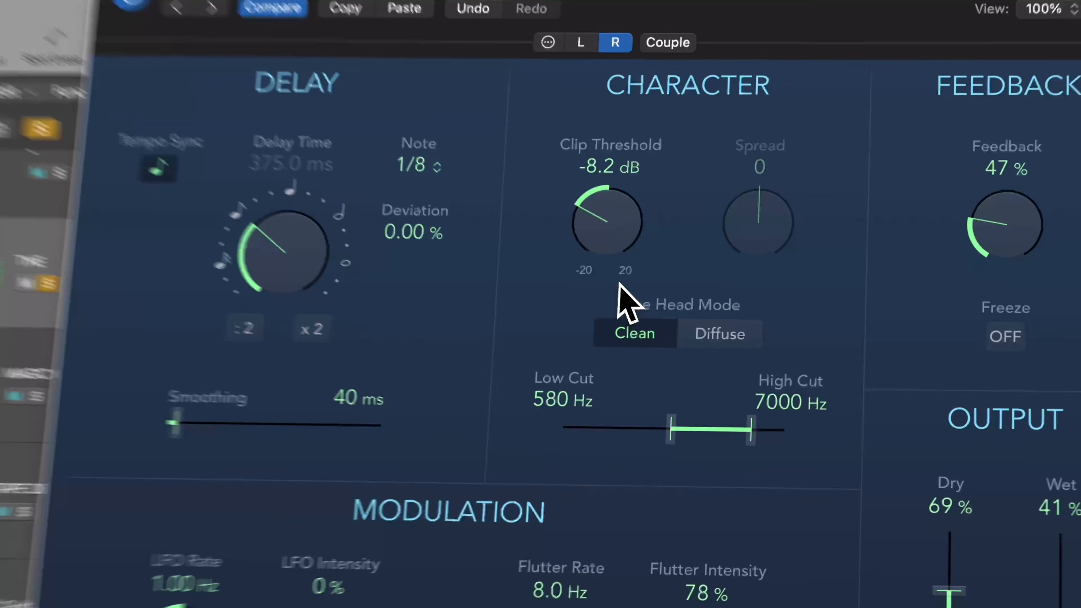
{"action": "left_click_drag", "start_coordinate": [672, 217], "coordinate": [681, 202]}
{"action": "left_click_drag", "start_coordinate": [582, 165], "coordinate": [582, 161]}
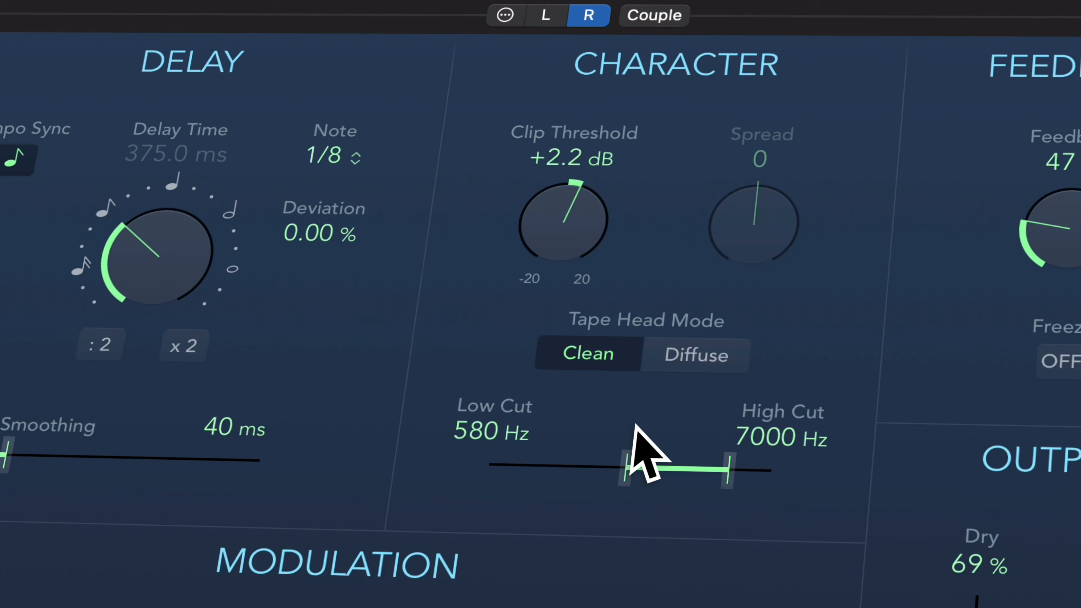
Shift the right channel's filter band up to a 1200 Hz low cut and a 14100 Hz high cut
{"action": "left_click_drag", "start_coordinate": [672, 469], "coordinate": [685, 469]}
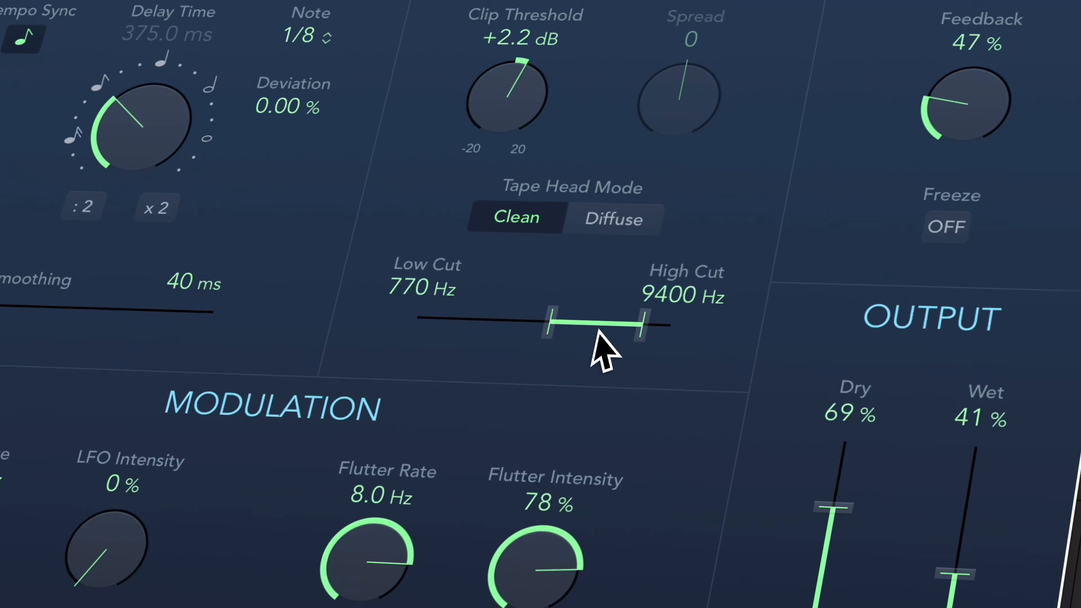
{"action": "left_click_drag", "start_coordinate": [595, 331], "coordinate": [606, 326]}
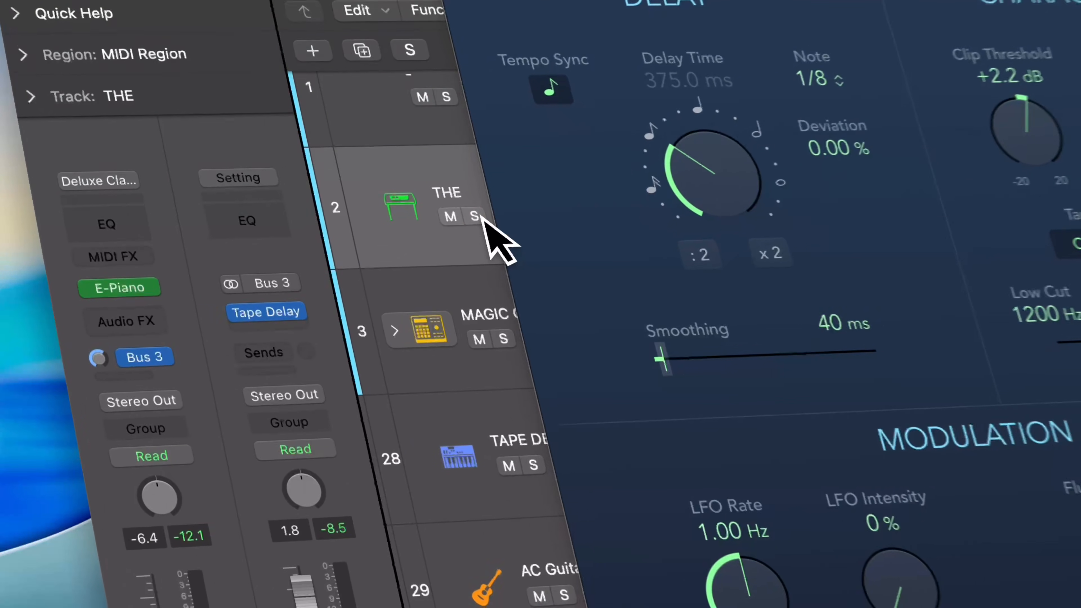
Bypass and restore the THE track's Bus 3 send for comparison, and lower the track's volume to -9.0 dB
{"action": "left_click", "coordinate": [133, 360]}
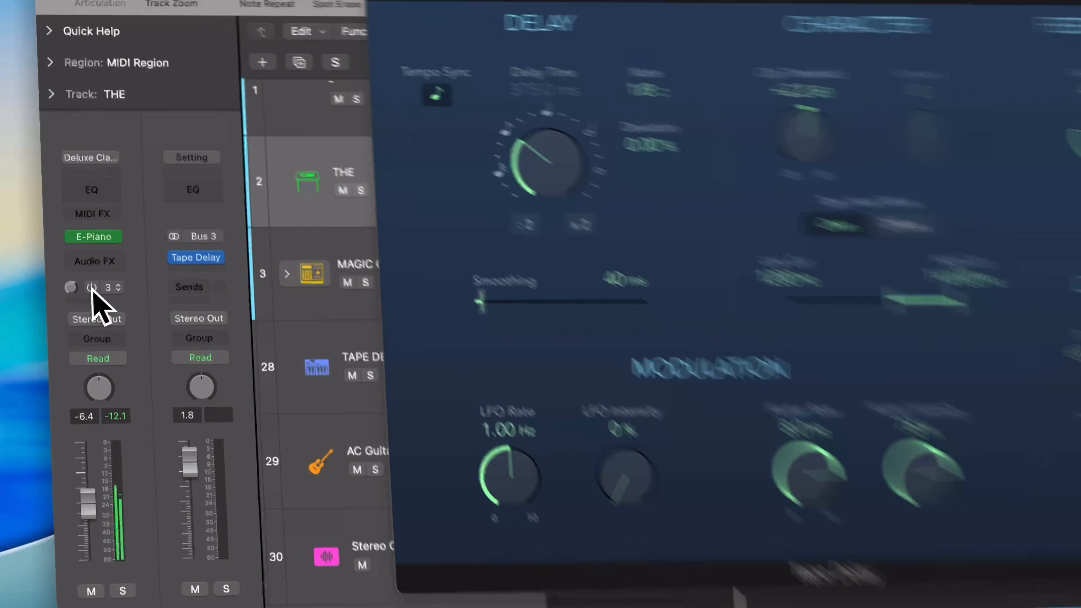
{"action": "left_click", "coordinate": [90, 341]}
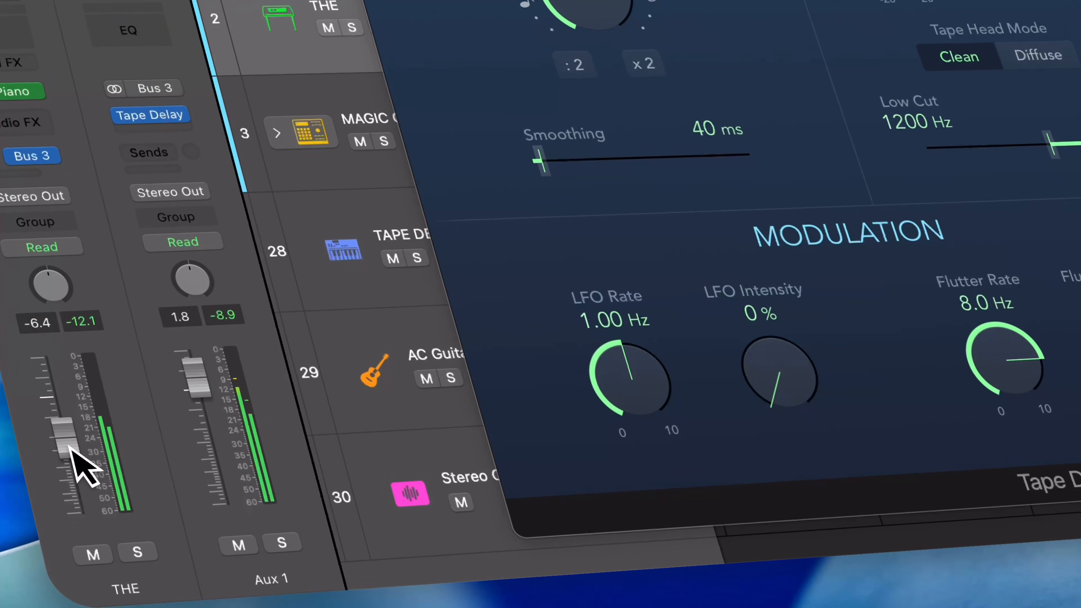
{"action": "left_click_drag", "start_coordinate": [100, 497], "coordinate": [102, 505]}
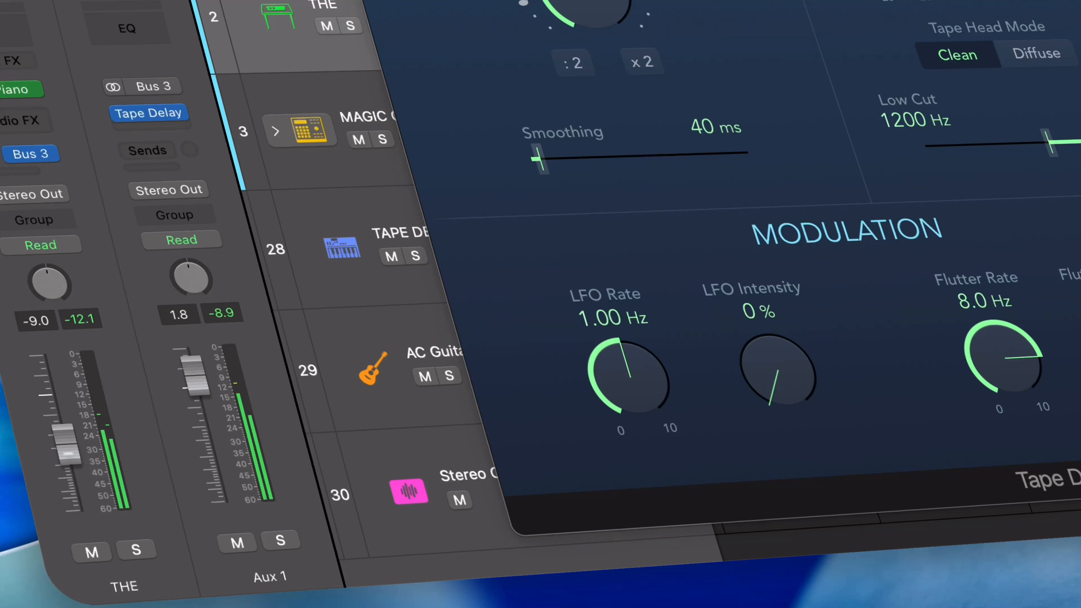
Set the AC Guitar track's volume to 2.2 dB and its pan to +28
{"action": "left_click", "coordinate": [374, 367]}
{"action": "left_click_drag", "start_coordinate": [54, 386], "coordinate": [52, 391]}
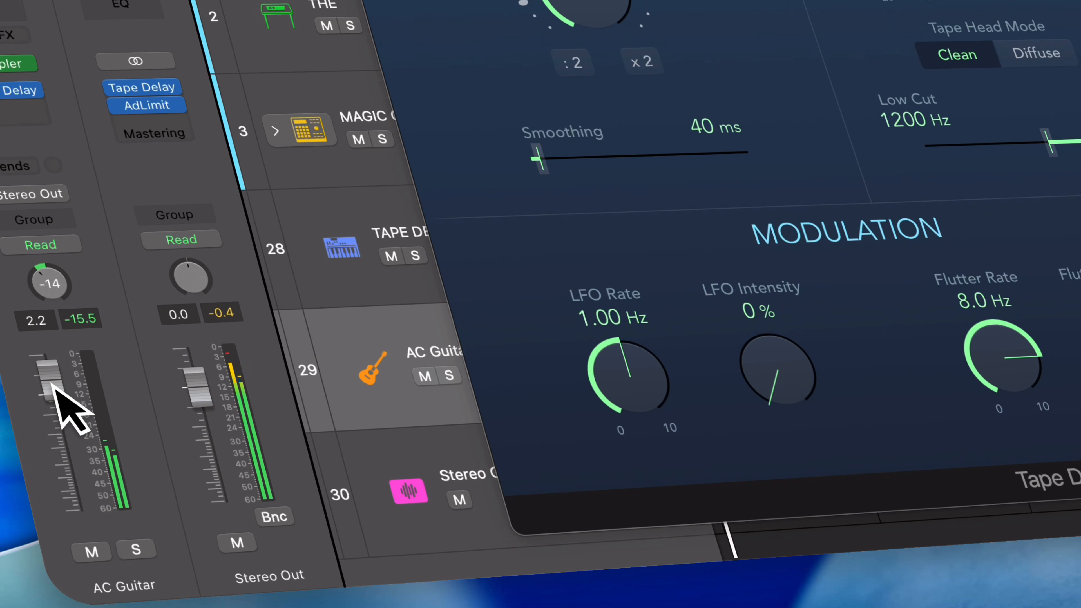
{"action": "left_click_drag", "start_coordinate": [55, 286], "coordinate": [55, 272]}
{"action": "left_click_drag", "start_coordinate": [49, 225], "coordinate": [51, 214]}
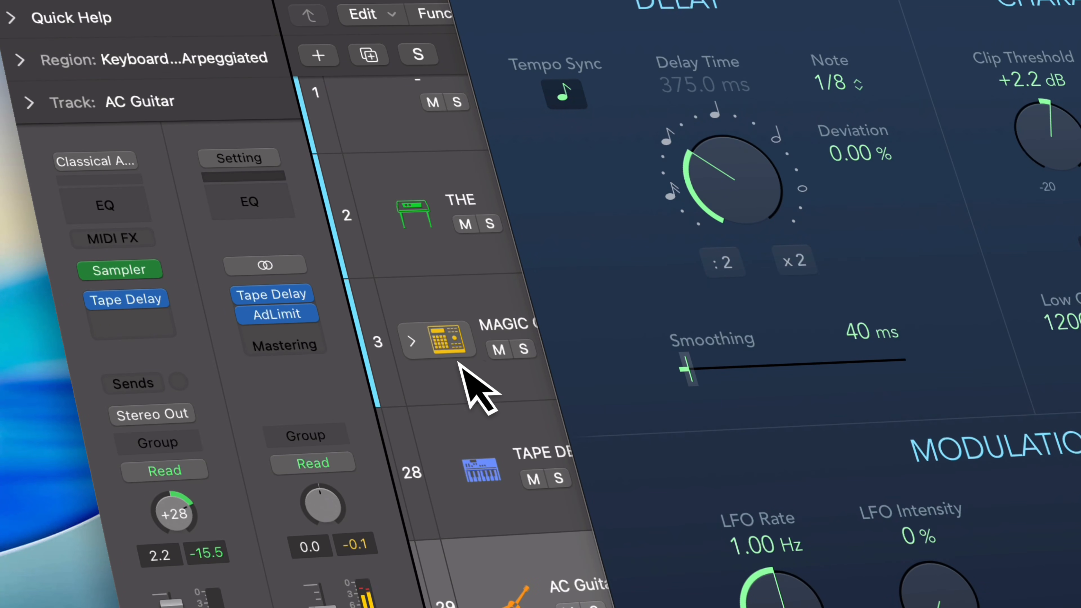
Select the THE track and show the left-channel settings of the Aux 1 Tape Delay
{"action": "left_click", "coordinate": [430, 197]}
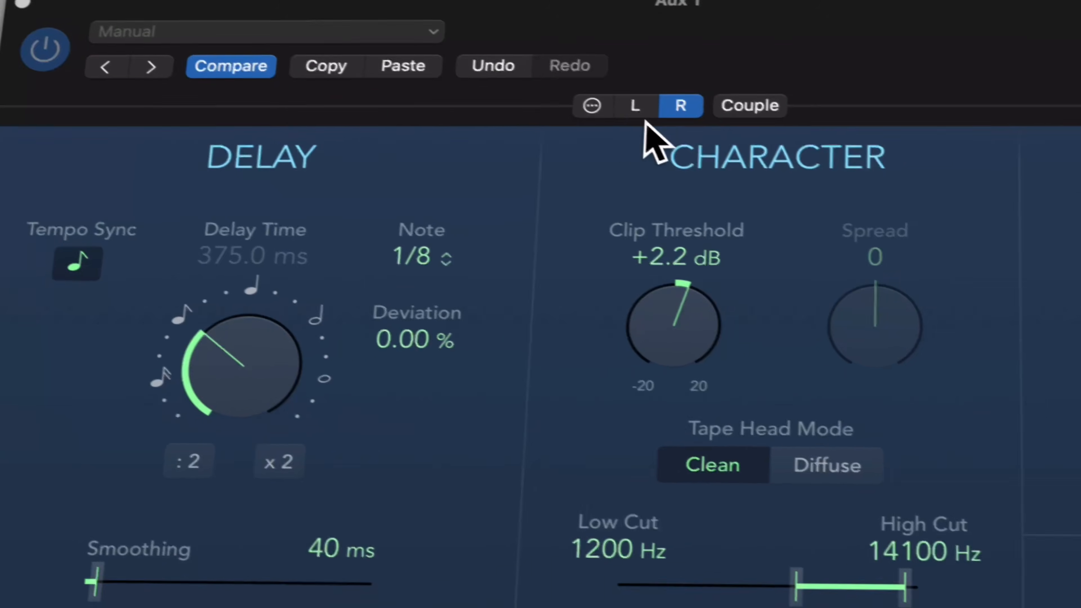
{"action": "left_click", "coordinate": [635, 106]}
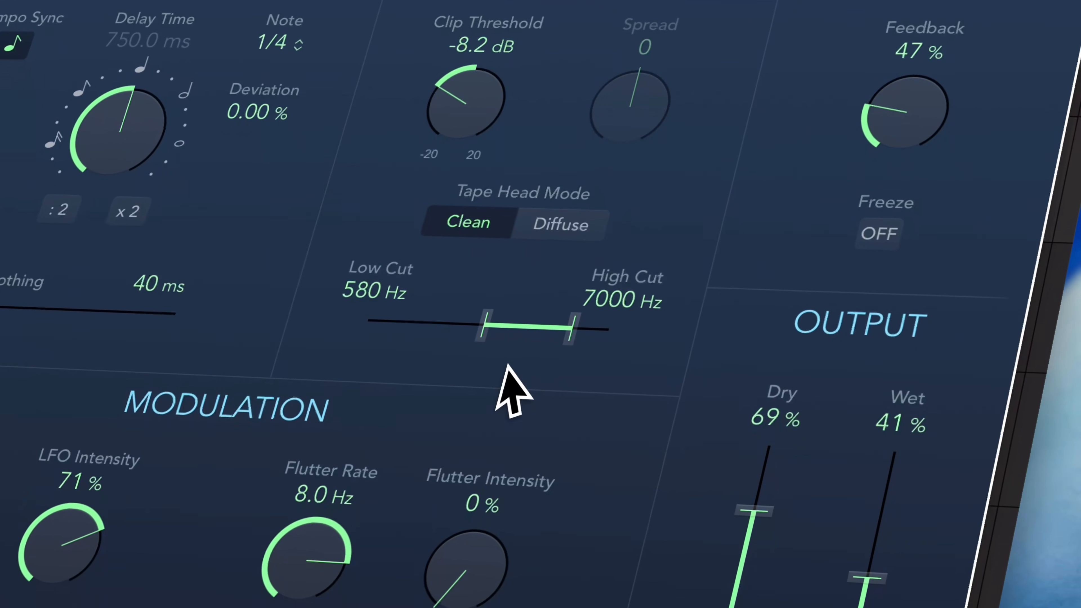
{"action": "left_click_drag", "start_coordinate": [909, 454], "coordinate": [924, 491]}
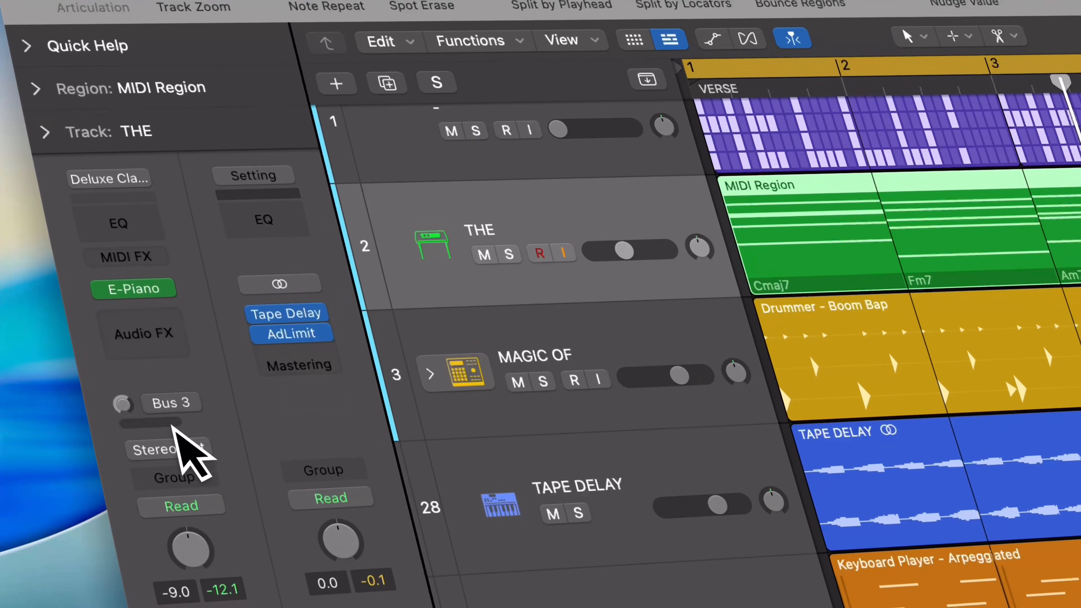
Insert a Tape Delay on the THE channel strip and set its note value to 1/4 dotted
{"action": "left_click", "coordinate": [162, 341]}
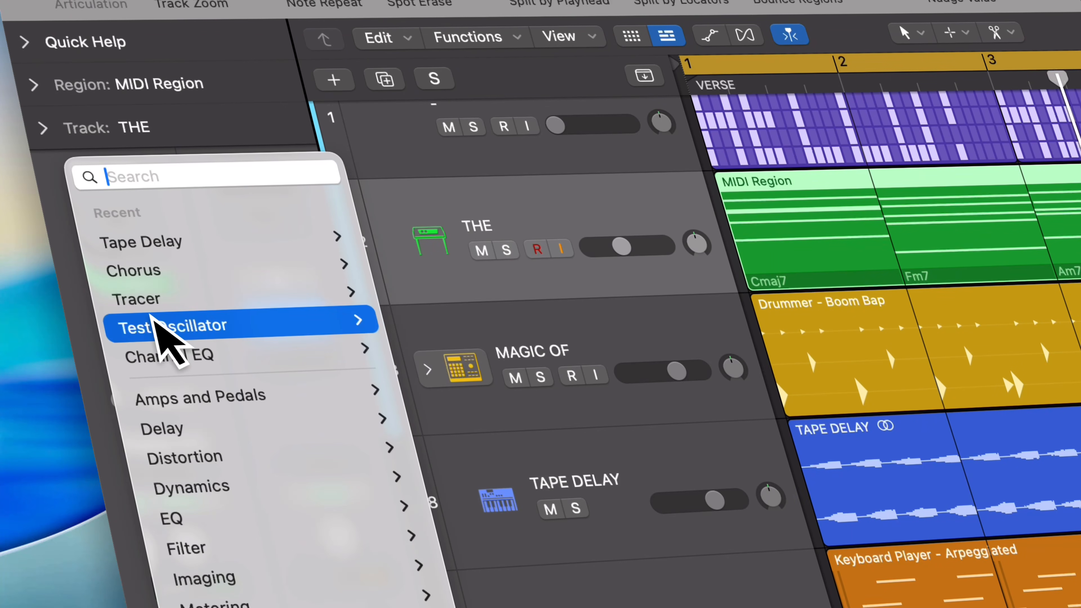
{"action": "left_click", "coordinate": [198, 255]}
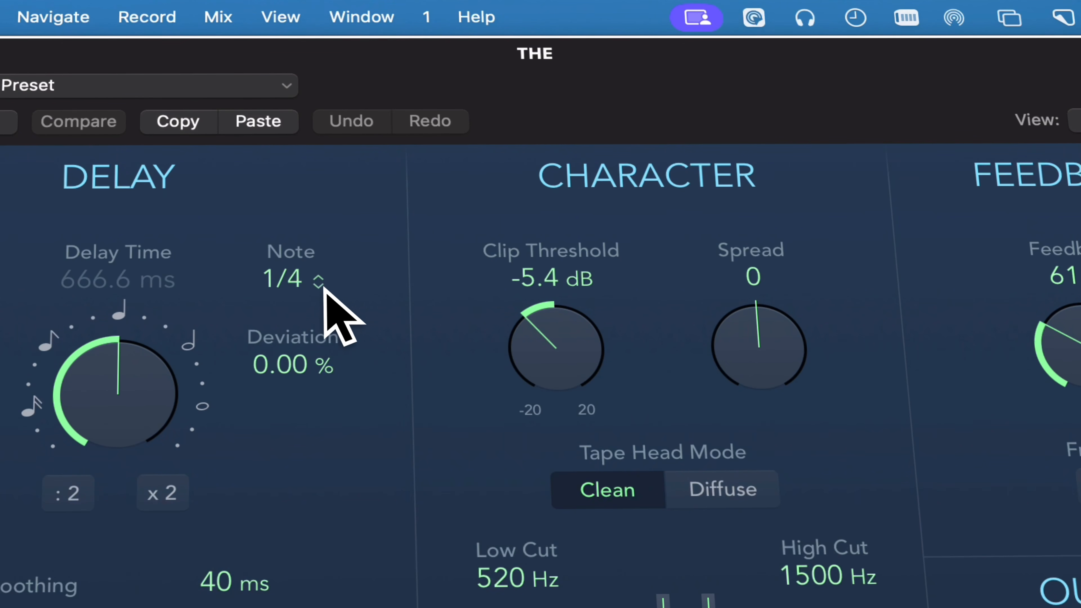
{"action": "left_click", "coordinate": [307, 289]}
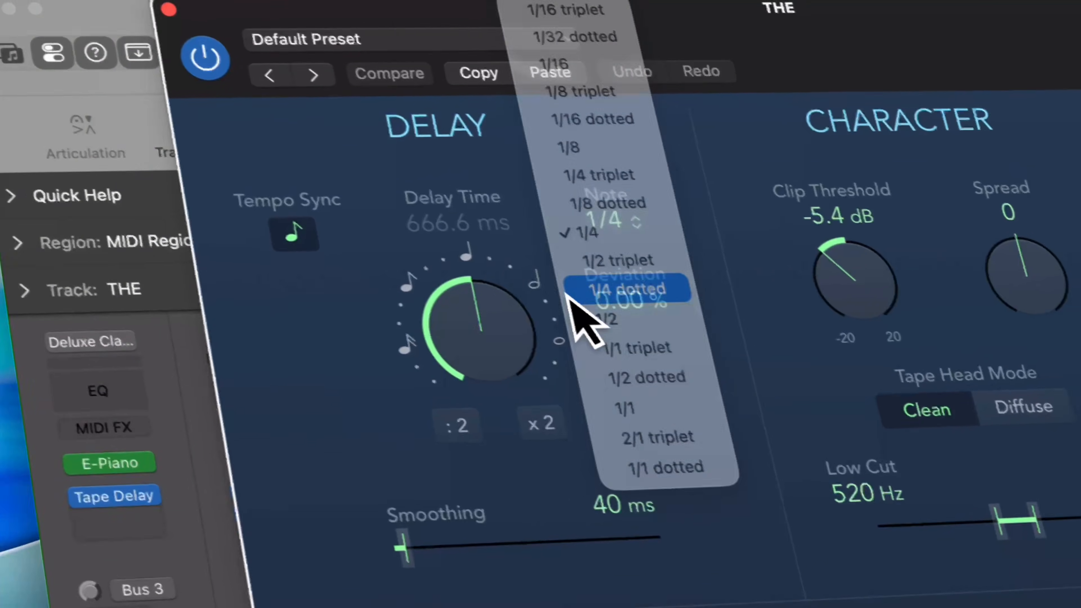
{"action": "left_click", "coordinate": [292, 352]}
Turn off Tempo Sync for the THE track's delay and reduce the delay time to 84.0 ms
{"action": "left_click", "coordinate": [366, 215]}
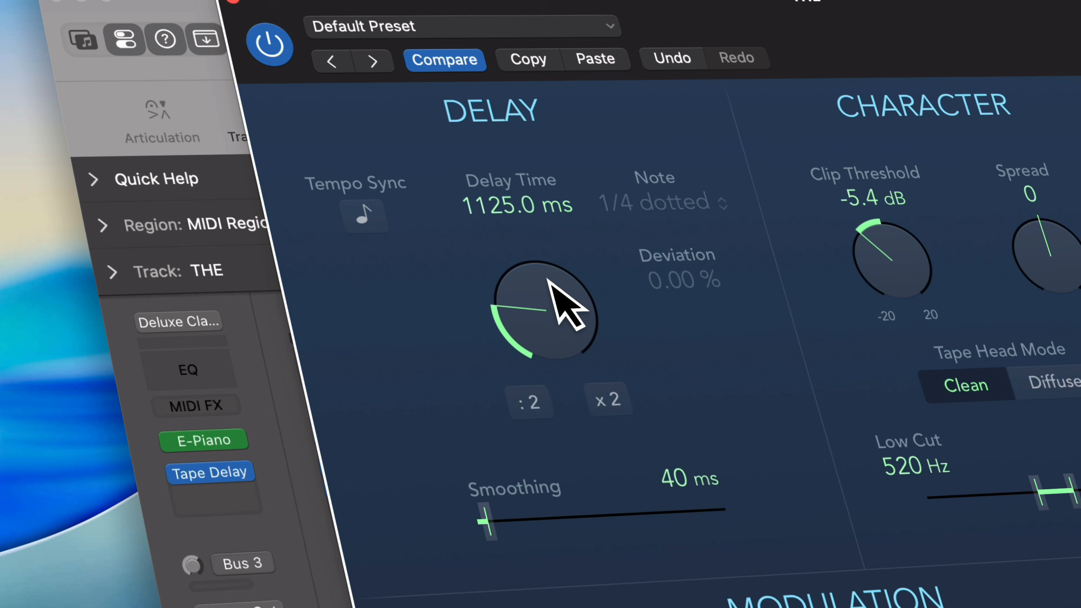
{"action": "left_click_drag", "start_coordinate": [550, 288], "coordinate": [550, 343]}
{"action": "left_click_drag", "start_coordinate": [487, 322], "coordinate": [513, 386]}
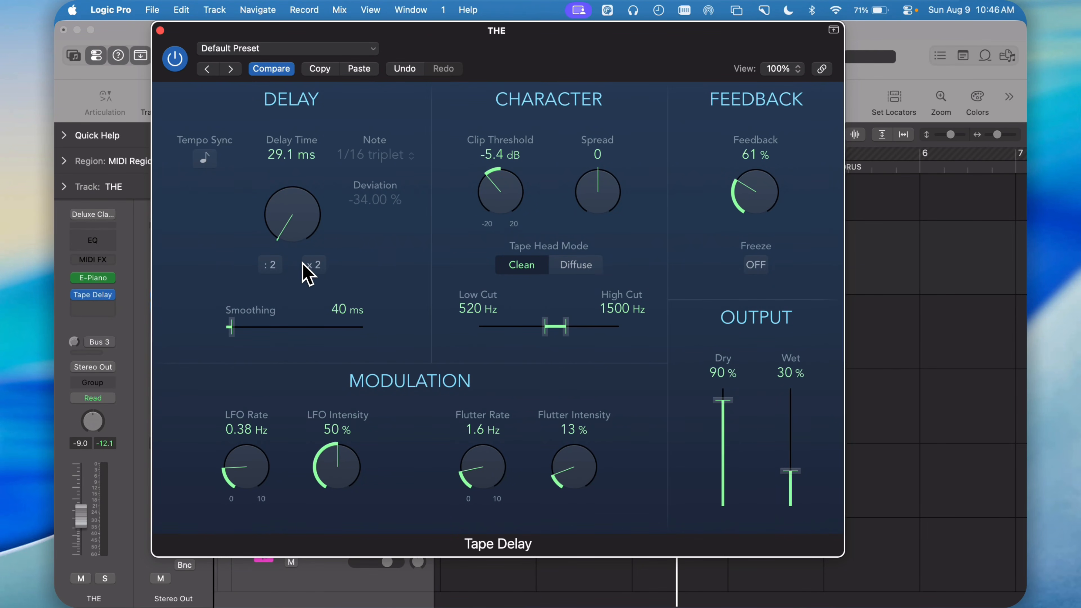
{"action": "left_click_drag", "start_coordinate": [307, 273], "coordinate": [321, 254]}
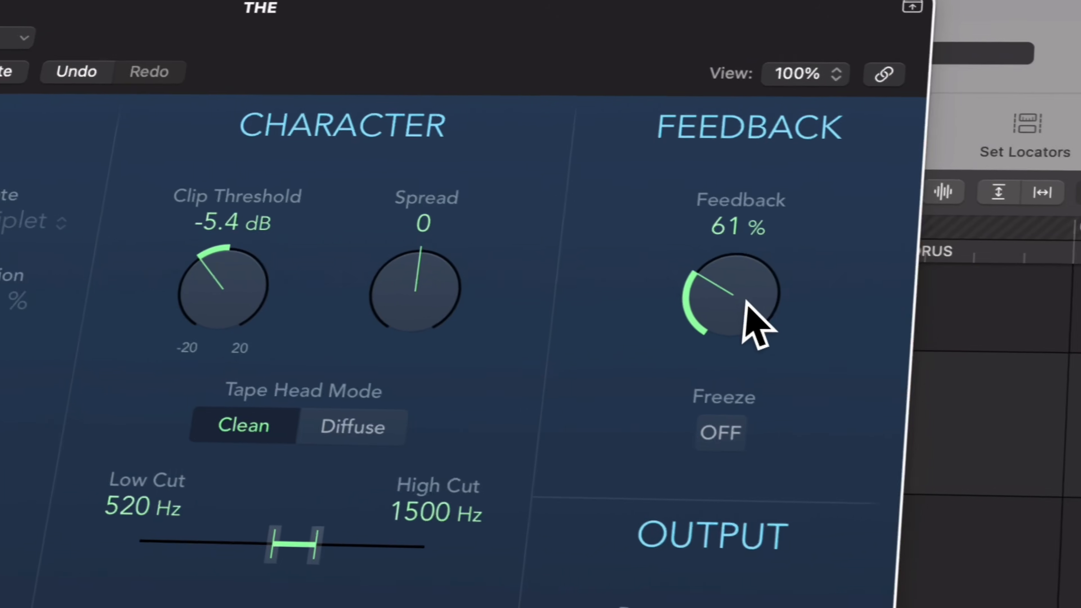
Set the THE track's delay to 74 % Feedback and 69 % Wet
{"action": "left_click_drag", "start_coordinate": [767, 206], "coordinate": [752, 489]}
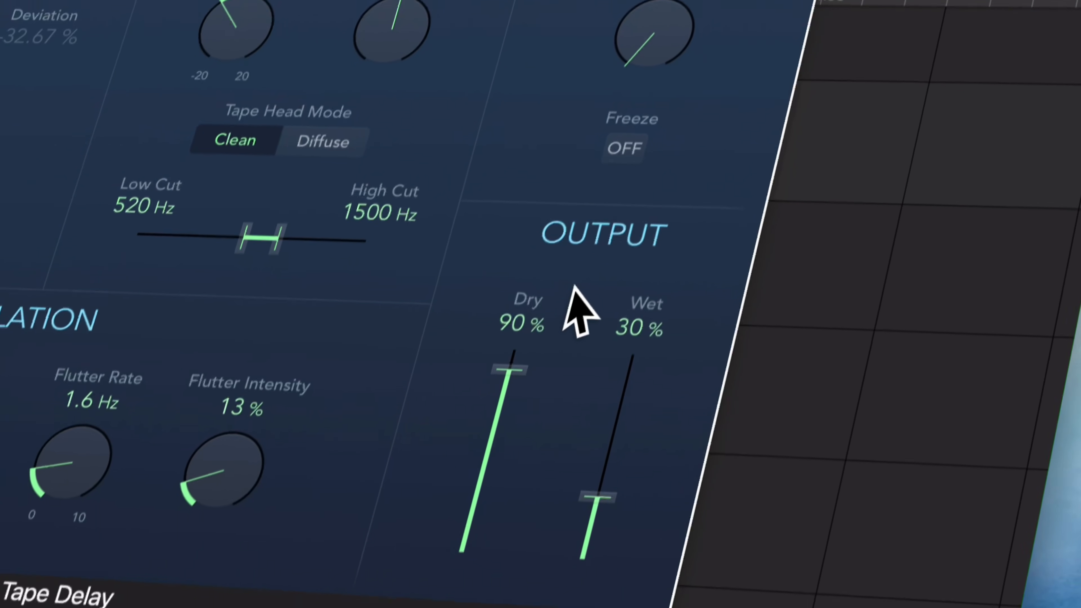
{"action": "left_click_drag", "start_coordinate": [666, 60], "coordinate": [702, 0]}
{"action": "left_click_drag", "start_coordinate": [686, 237], "coordinate": [698, 199]}
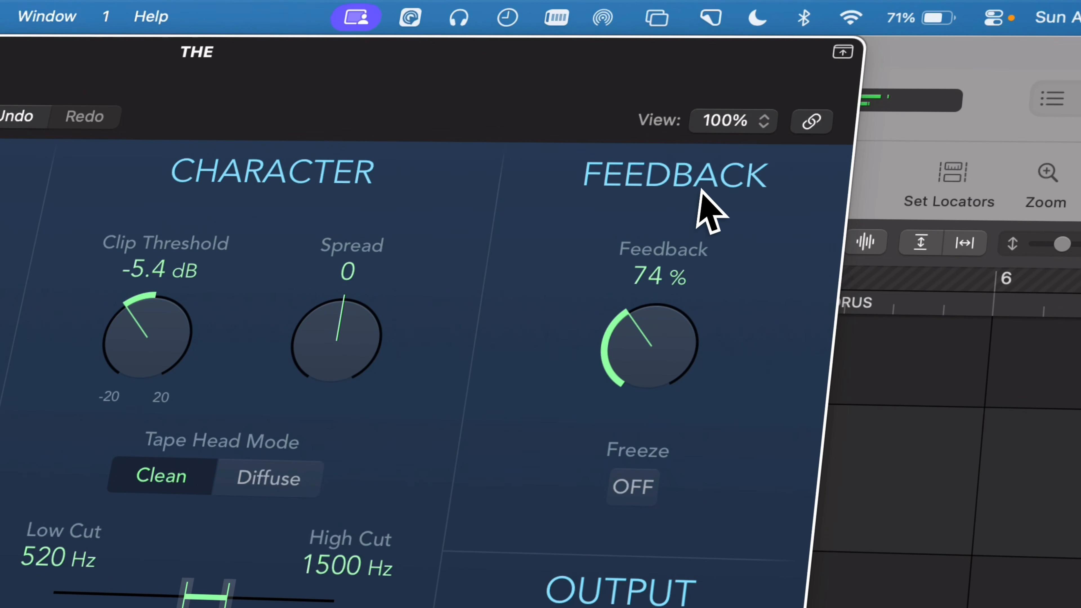
Audition Feedback at 120 %, settle it at 70 %, and compare the sound with the delay bypassed and active
{"action": "left_click_drag", "start_coordinate": [660, 354], "coordinate": [664, 285]}
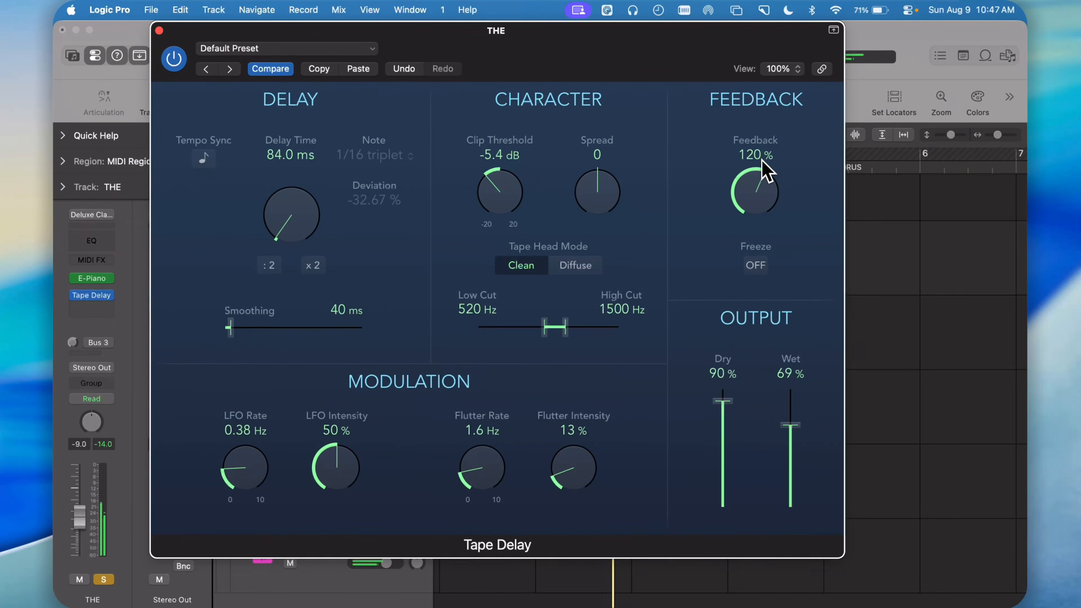
{"action": "left_click_drag", "start_coordinate": [765, 169], "coordinate": [766, 190]}
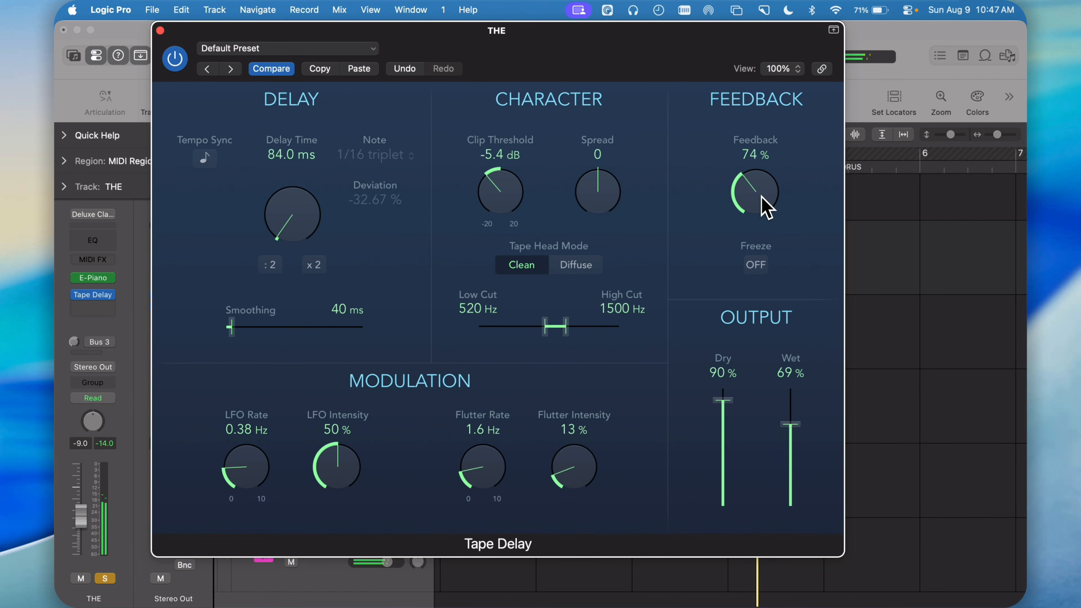
{"action": "left_click_drag", "start_coordinate": [761, 196], "coordinate": [761, 200]}
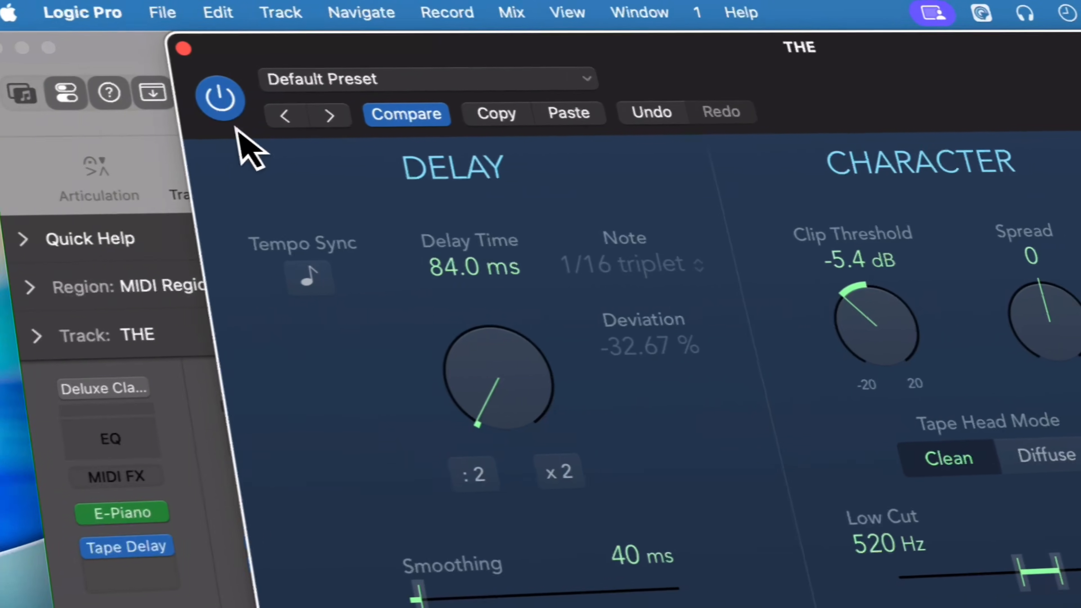
{"action": "left_click", "coordinate": [176, 66]}
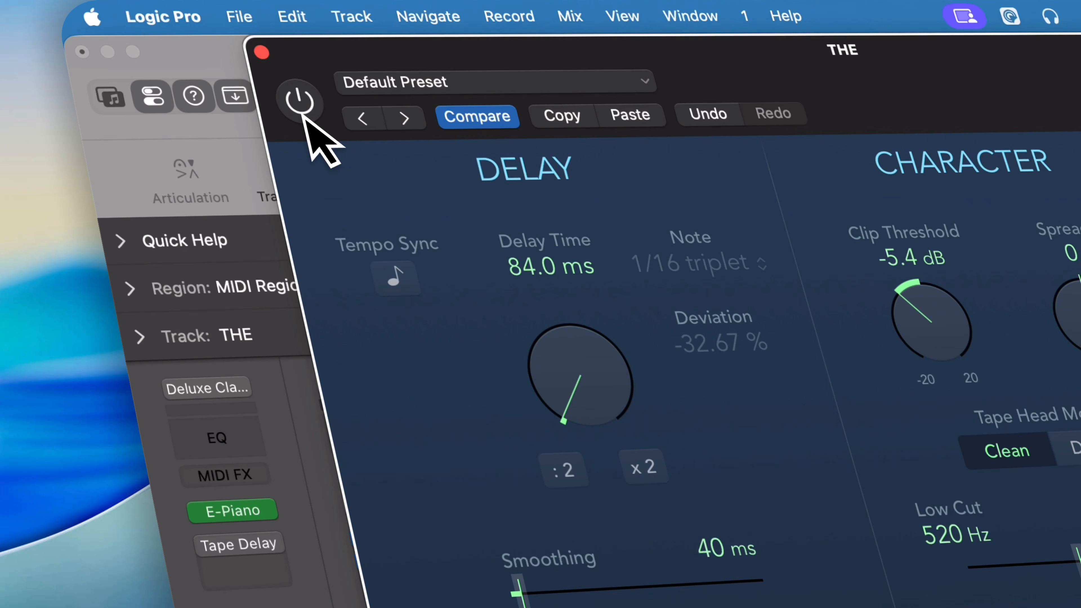
{"action": "left_click", "coordinate": [303, 114]}
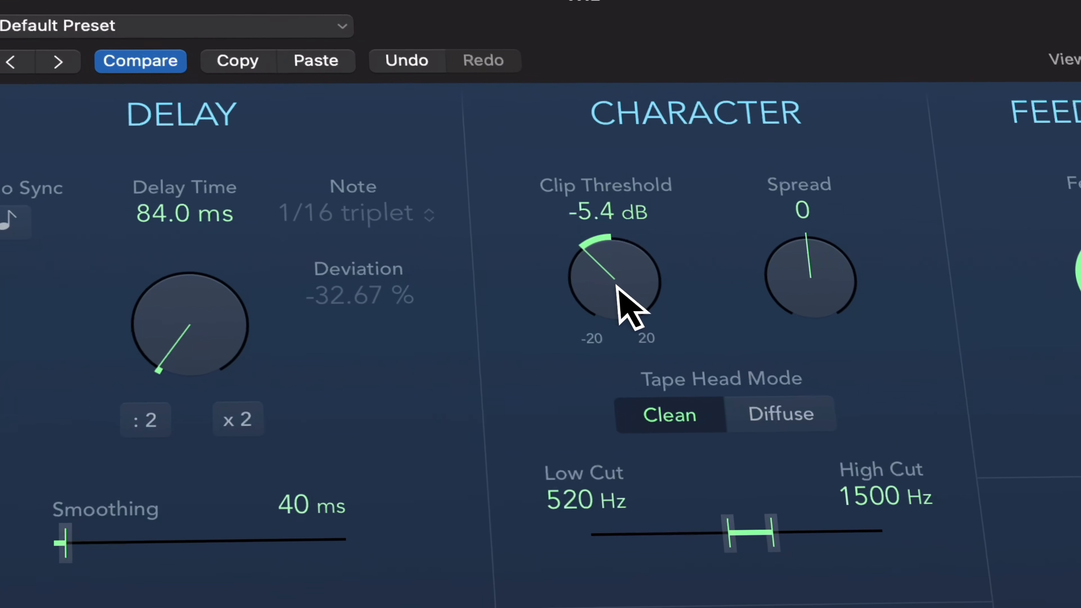
Raise the Clip Threshold to +9.6 dB and set the filters to a 220 Hz low cut and 3500 Hz high cut
{"action": "left_click_drag", "start_coordinate": [934, 326], "coordinate": [933, 215]}
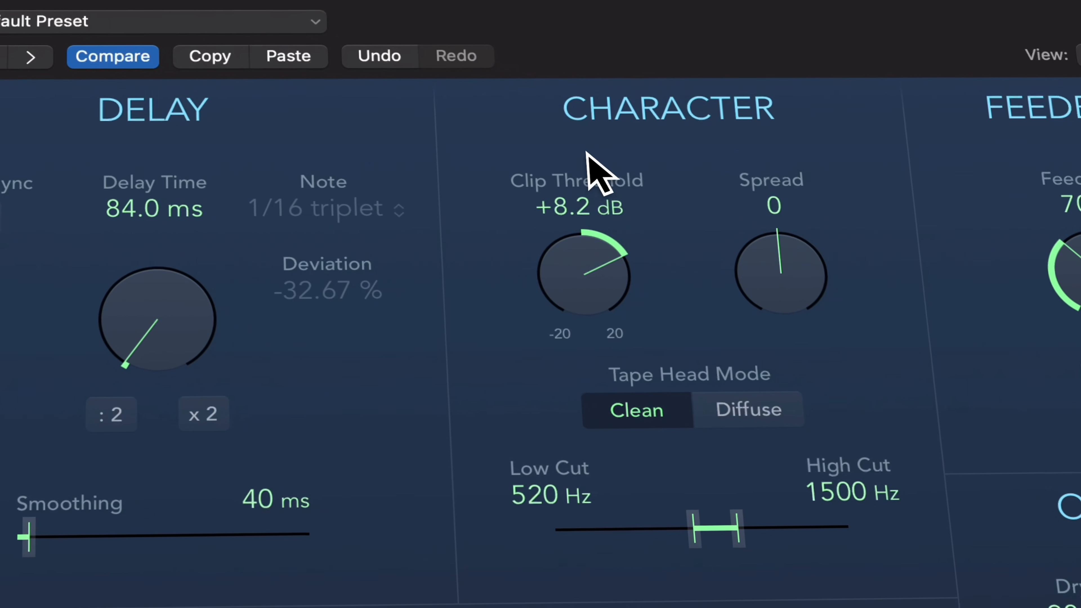
{"action": "left_click_drag", "start_coordinate": [587, 154], "coordinate": [589, 137]}
{"action": "left_click_drag", "start_coordinate": [738, 528], "coordinate": [810, 538]}
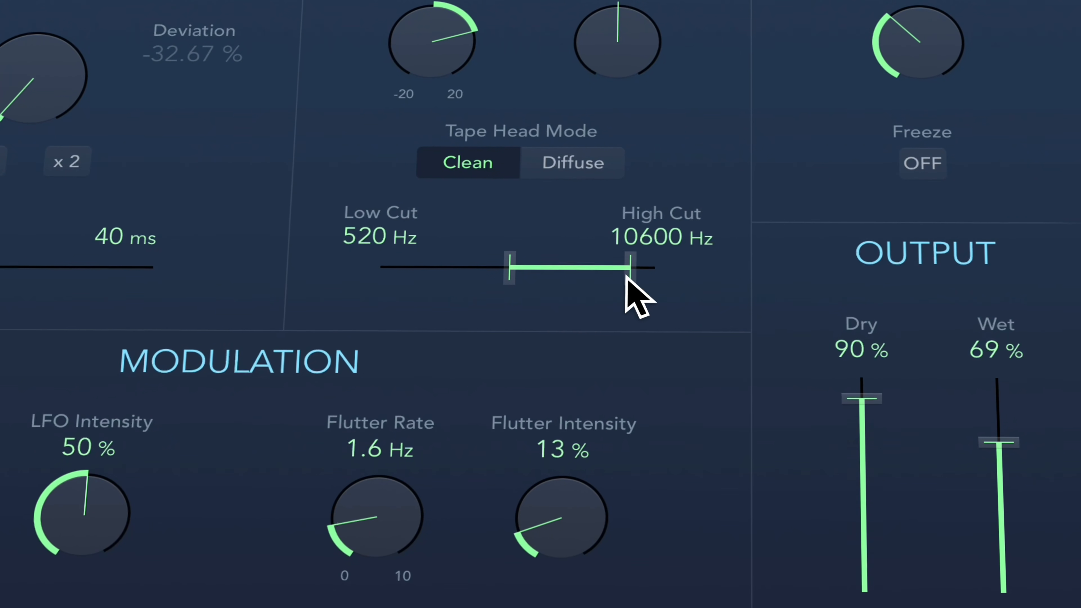
{"action": "left_click_drag", "start_coordinate": [626, 276], "coordinate": [563, 268]}
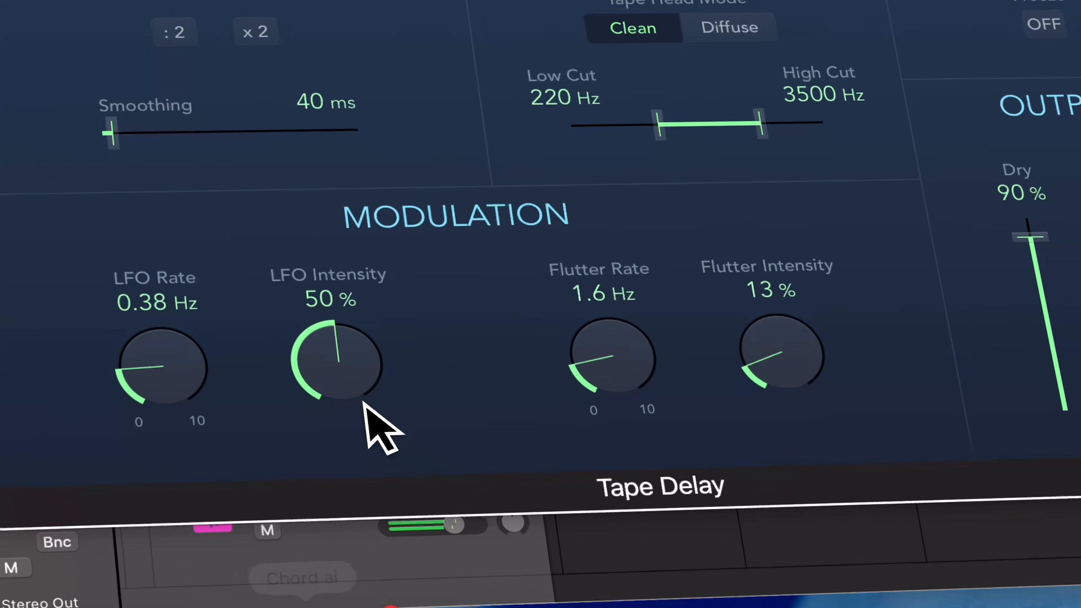
Set both Flutter Intensity and LFO Intensity to 0 %
{"action": "left_click_drag", "start_coordinate": [786, 353], "coordinate": [791, 603]}
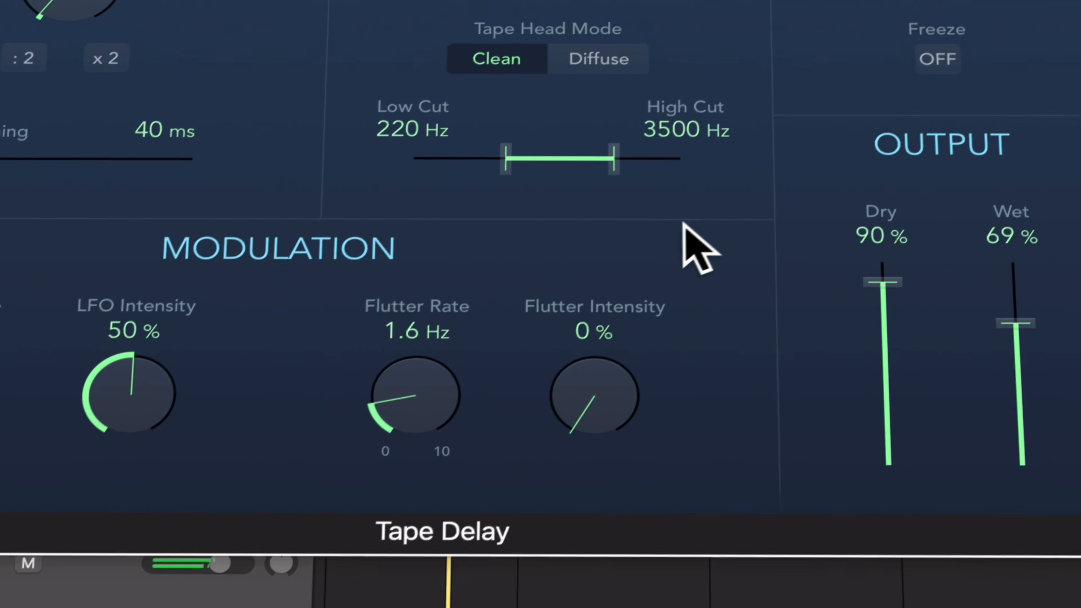
{"action": "left_click_drag", "start_coordinate": [357, 412], "coordinate": [366, 605]}
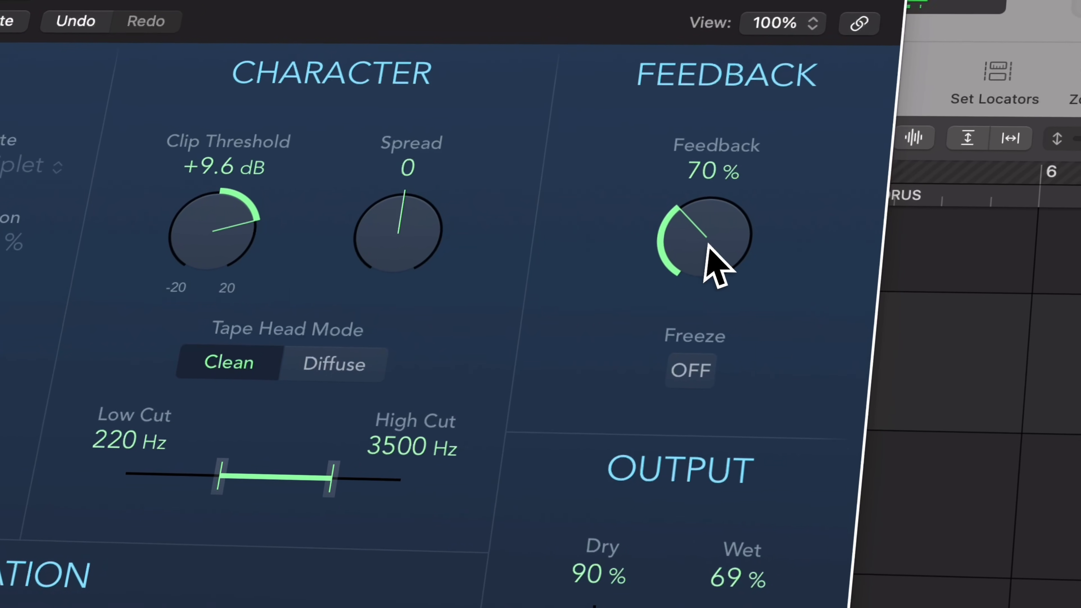
Lower Feedback to 51 %, comparing the electric piano with the delay bypassed and active
{"action": "left_click_drag", "start_coordinate": [706, 244], "coordinate": [704, 246]}
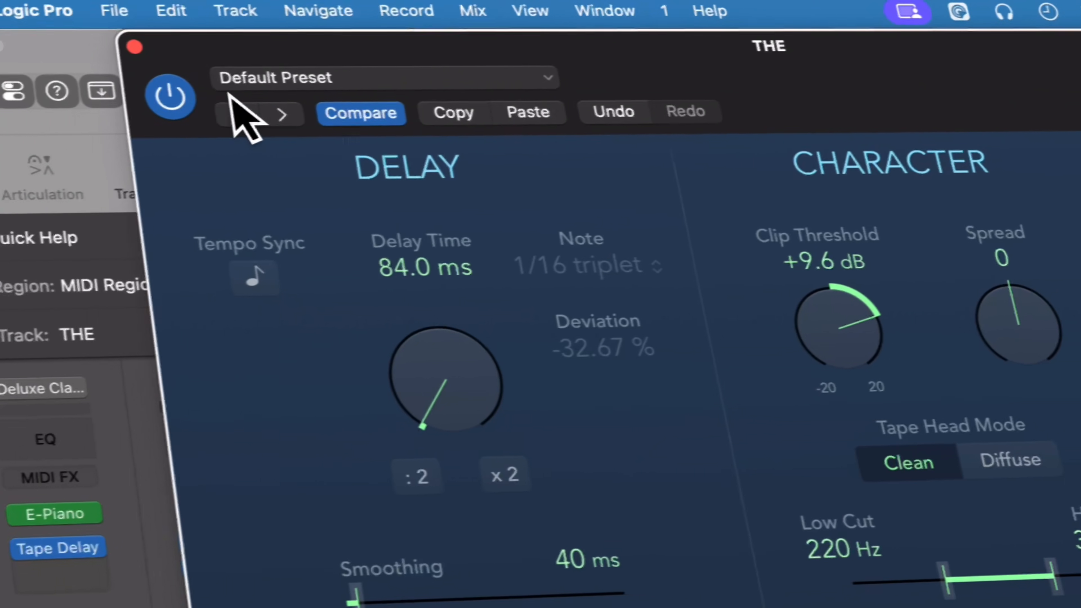
{"action": "left_click", "coordinate": [265, 102]}
{"action": "left_click", "coordinate": [264, 102]}
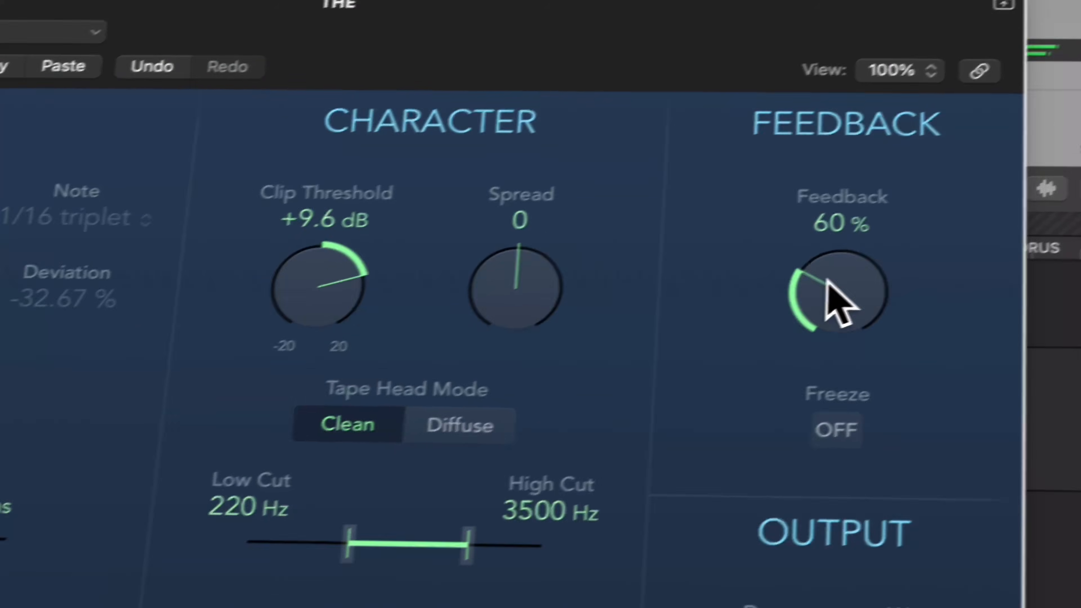
{"action": "left_click_drag", "start_coordinate": [827, 281], "coordinate": [802, 318]}
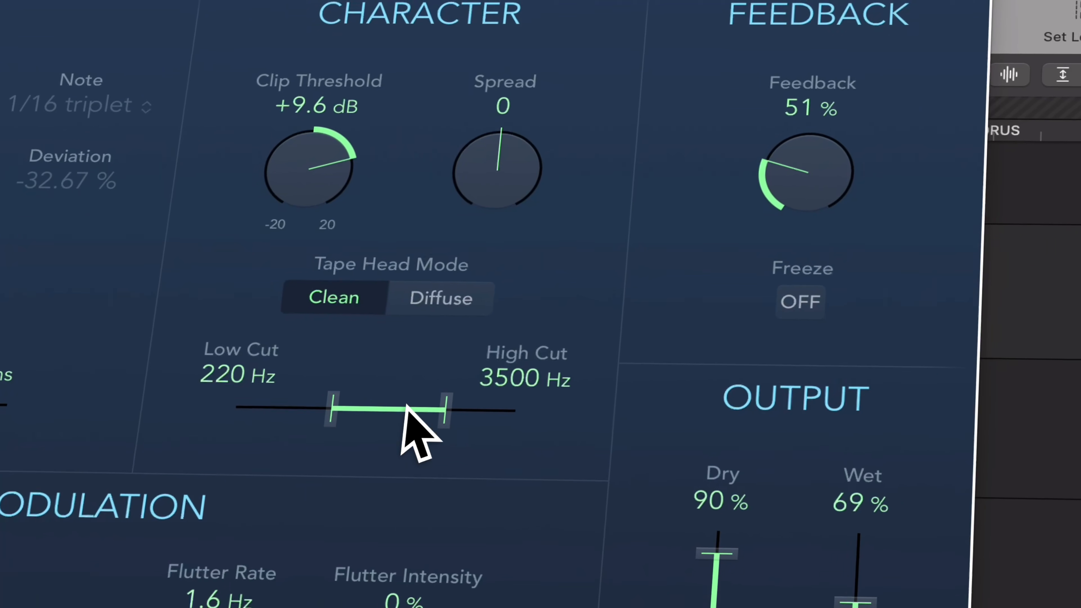
Shift the filter band down to a 60 Hz low cut and 1000 Hz high cut, and lower Feedback to 41 %
{"action": "left_click_drag", "start_coordinate": [419, 408], "coordinate": [368, 414]}
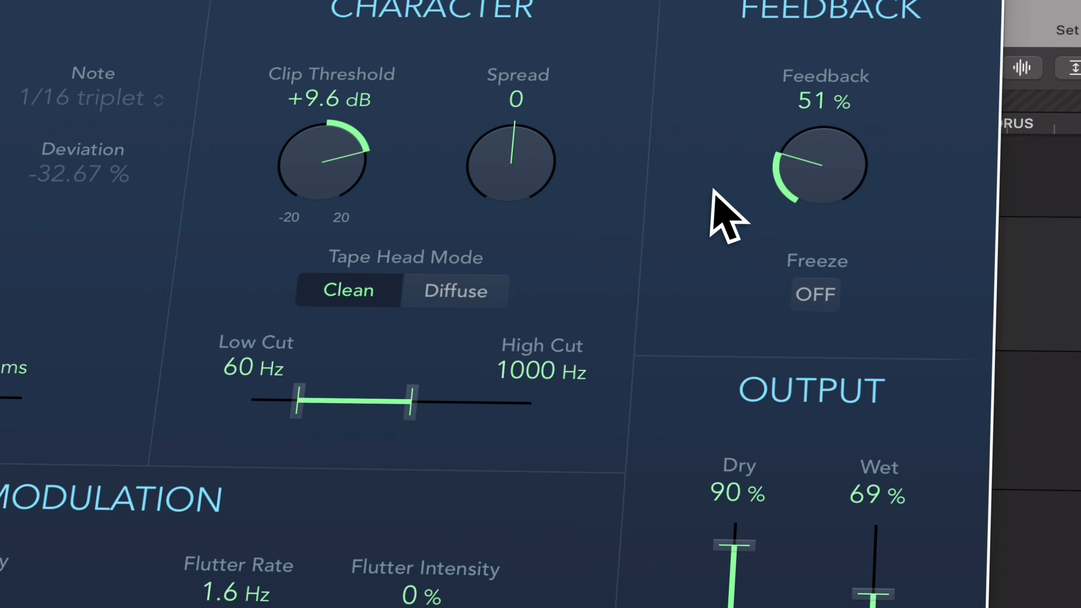
{"action": "left_click_drag", "start_coordinate": [803, 184], "coordinate": [801, 195]}
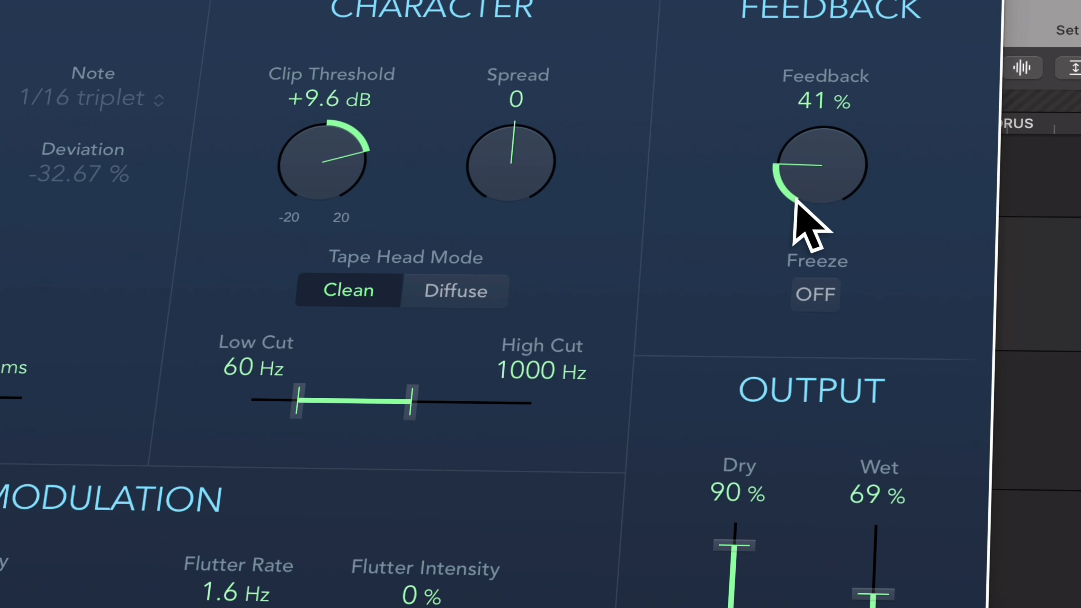
Set the delay time to 94.0 ms and raise LFO Intensity to 29 %
{"action": "left_click_drag", "start_coordinate": [342, 182], "coordinate": [355, 170]}
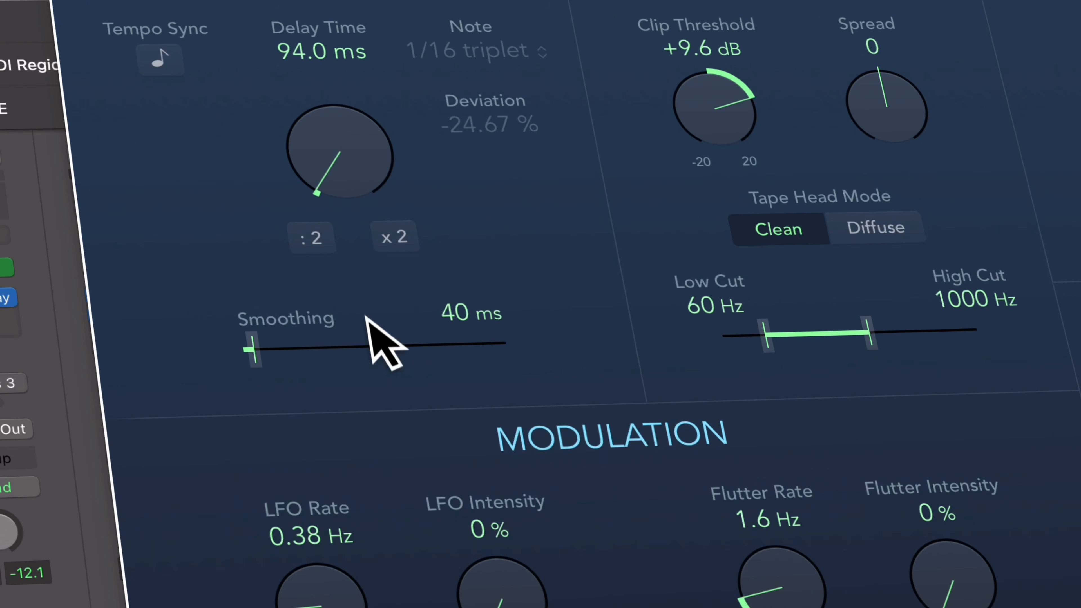
{"action": "left_click_drag", "start_coordinate": [524, 568], "coordinate": [490, 502]}
{"action": "left_click_drag", "start_coordinate": [489, 299], "coordinate": [489, 295]}
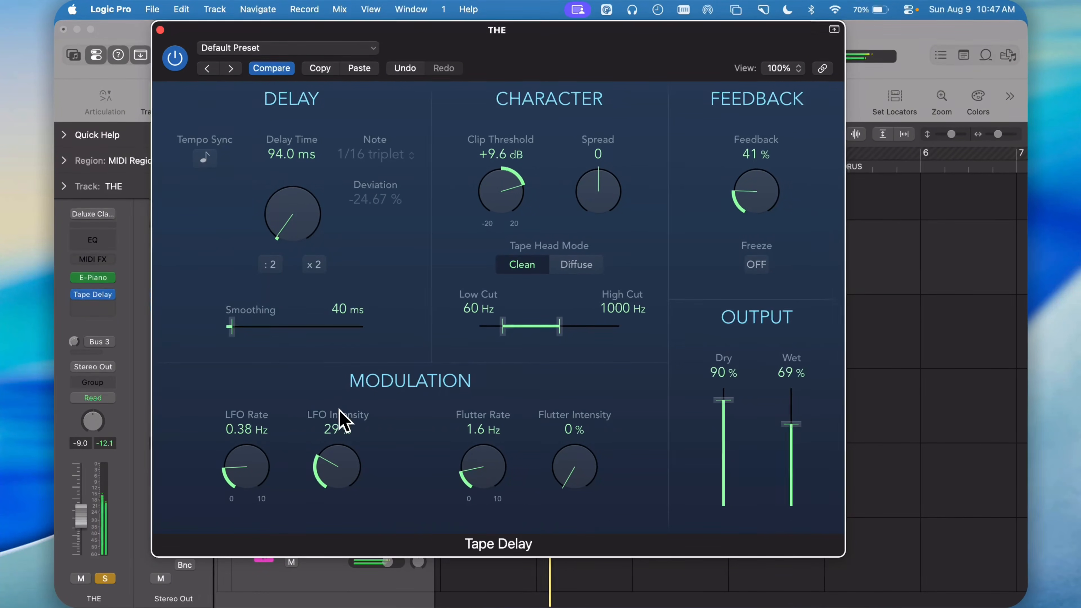
Lower LFO Intensity to 21 % and raise Feedback to 70 %, comparing the sound with the Tape Delay bypassed and active
{"action": "left_click_drag", "start_coordinate": [339, 410], "coordinate": [341, 427]}
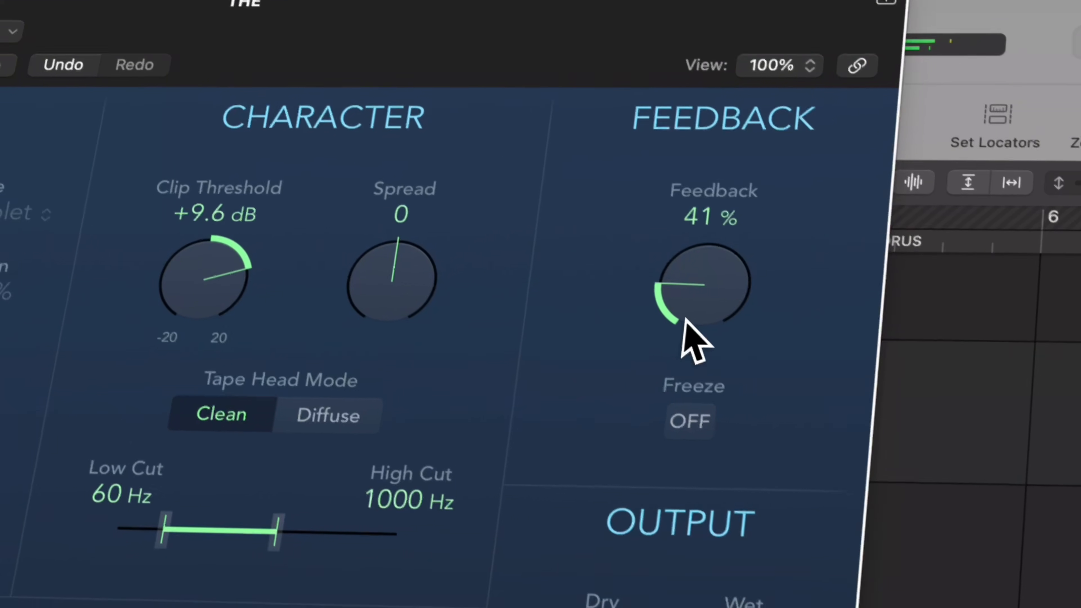
{"action": "left_click_drag", "start_coordinate": [684, 320], "coordinate": [673, 267]}
{"action": "left_click_drag", "start_coordinate": [622, 297], "coordinate": [614, 308]}
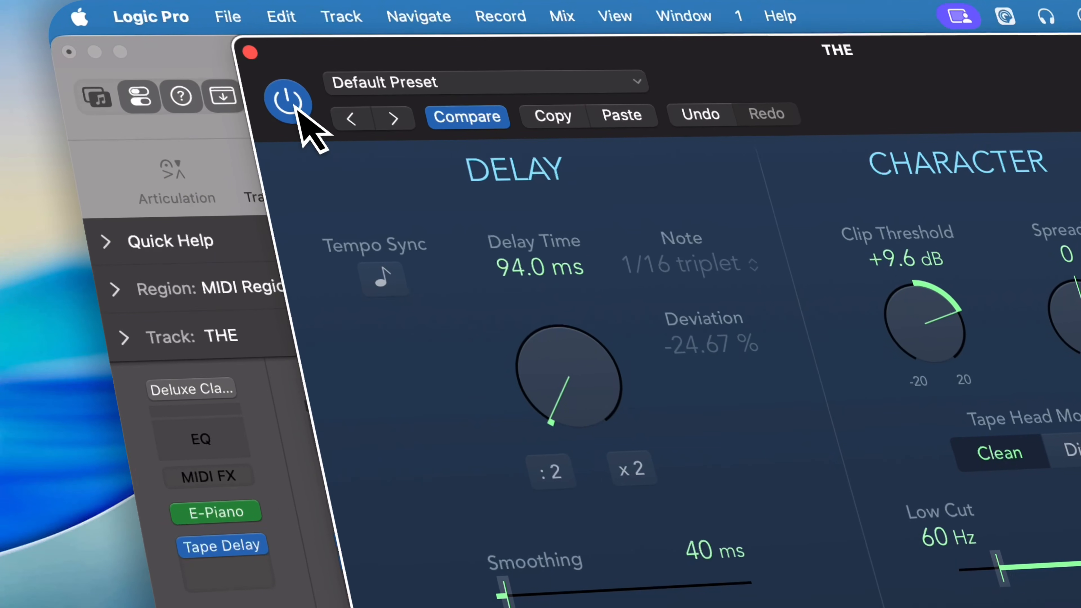
{"action": "left_click", "coordinate": [293, 102]}
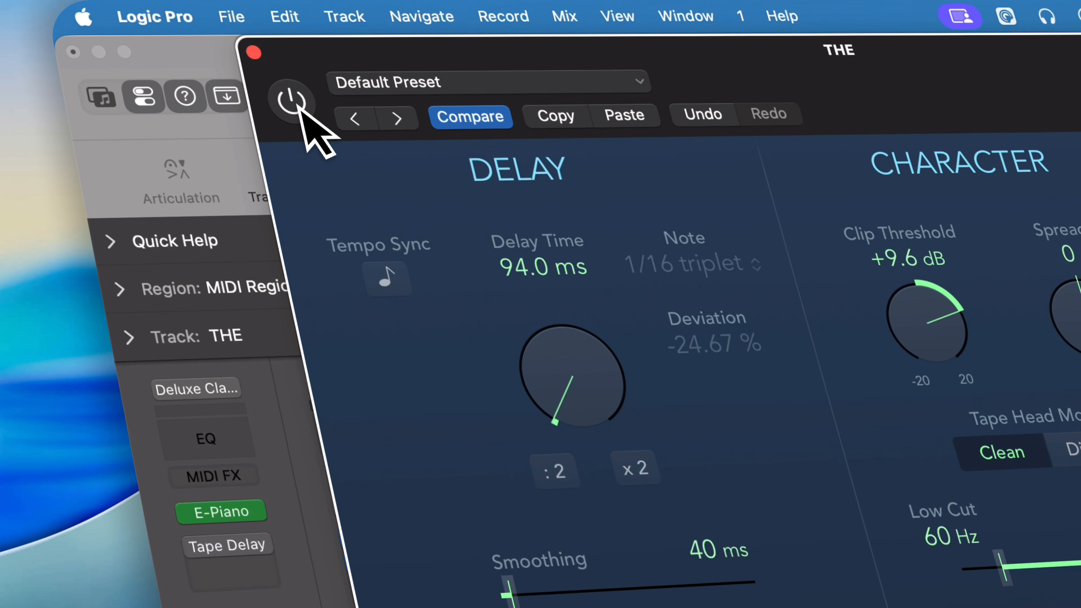
{"action": "left_click", "coordinate": [296, 105]}
Set the Tape Delay's Clip Threshold to -4.2 dB and its Spread to 60
{"action": "left_click_drag", "start_coordinate": [927, 322], "coordinate": [513, 368]}
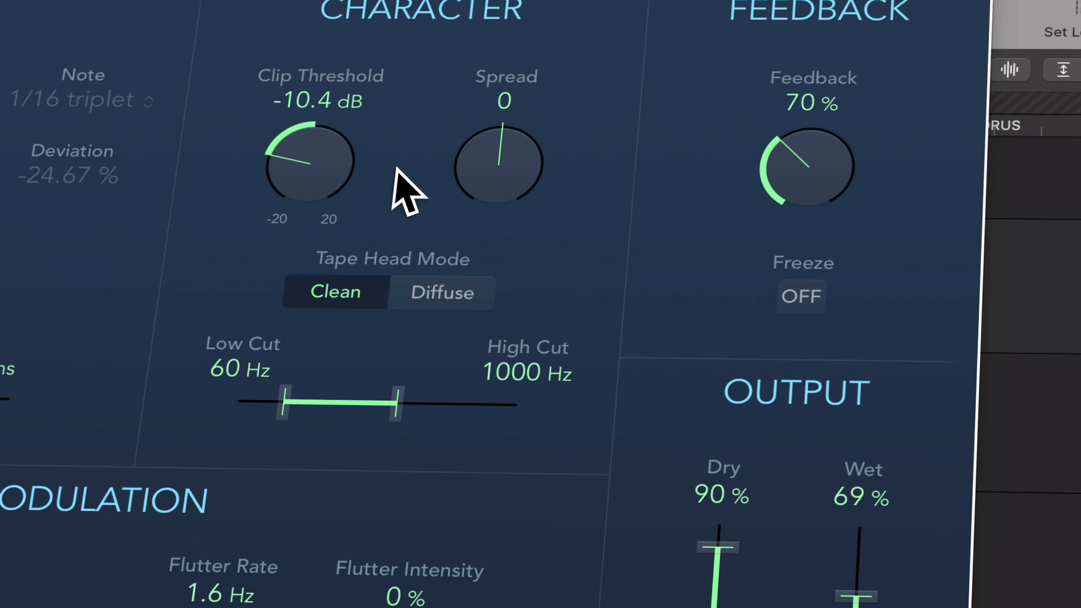
{"action": "left_click_drag", "start_coordinate": [302, 140], "coordinate": [298, 114]}
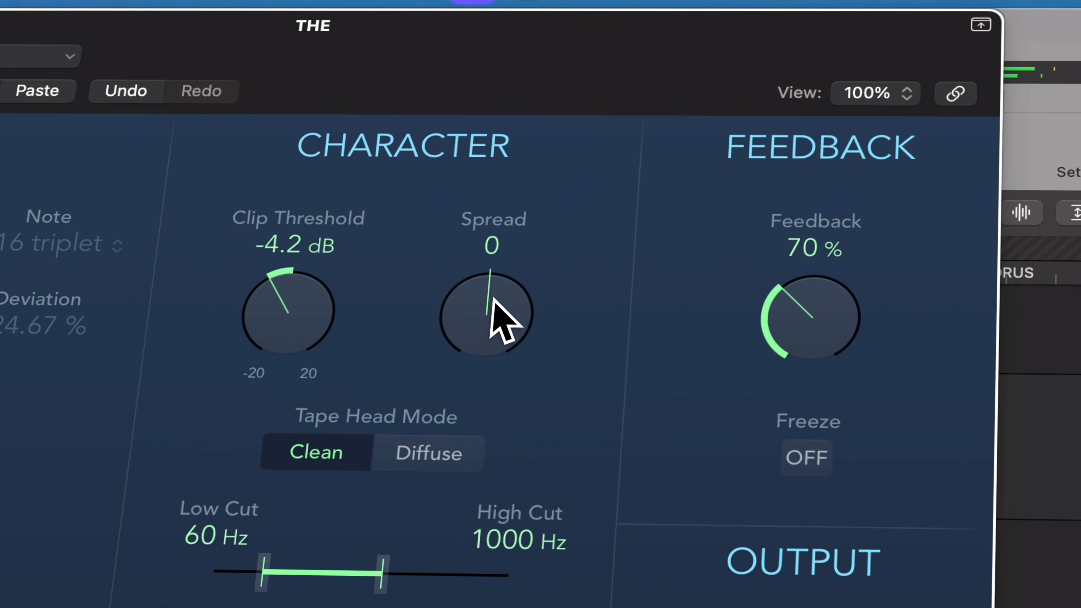
{"action": "left_click_drag", "start_coordinate": [493, 299], "coordinate": [512, 192]}
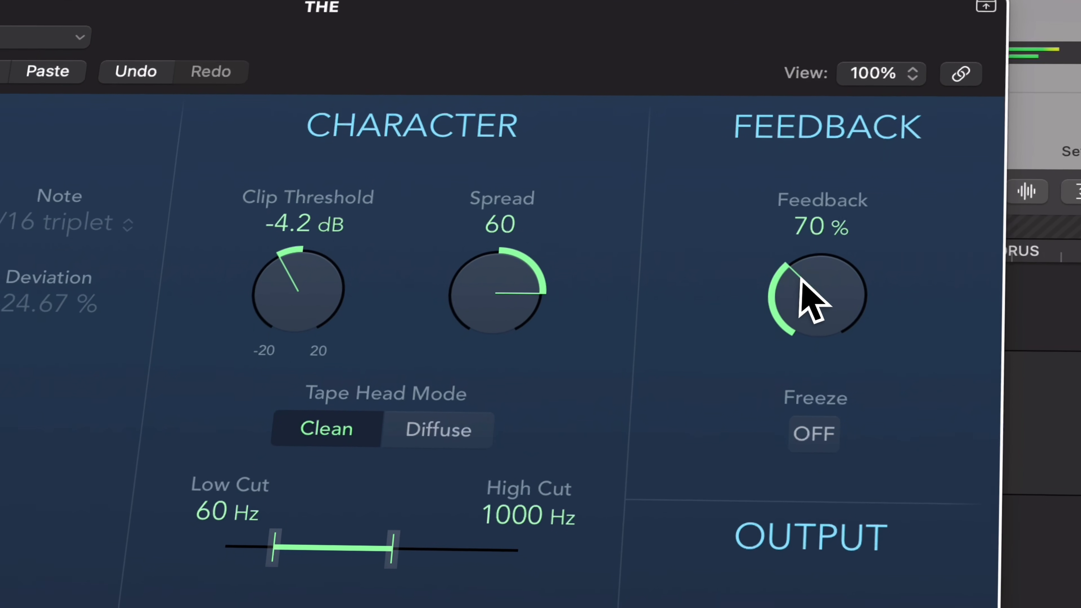
Lower Feedback slightly and compare the electric piano with the Tape Delay insert bypassed and active
{"action": "left_click_drag", "start_coordinate": [789, 297], "coordinate": [788, 317]}
{"action": "left_click_drag", "start_coordinate": [805, 272], "coordinate": [805, 283]}
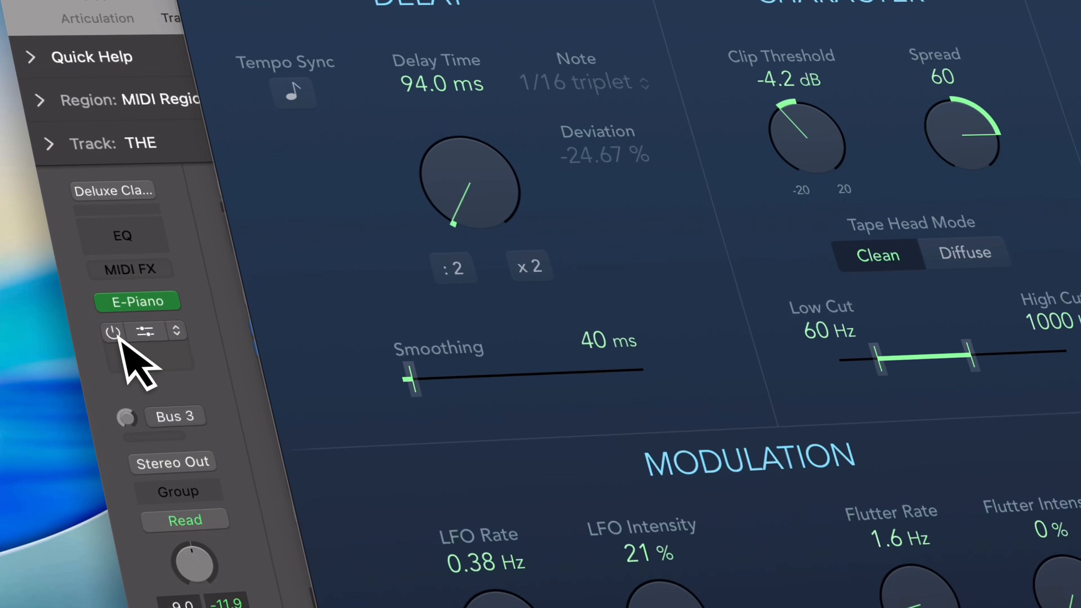
{"action": "left_click", "coordinate": [98, 340]}
{"action": "left_click", "coordinate": [120, 336]}
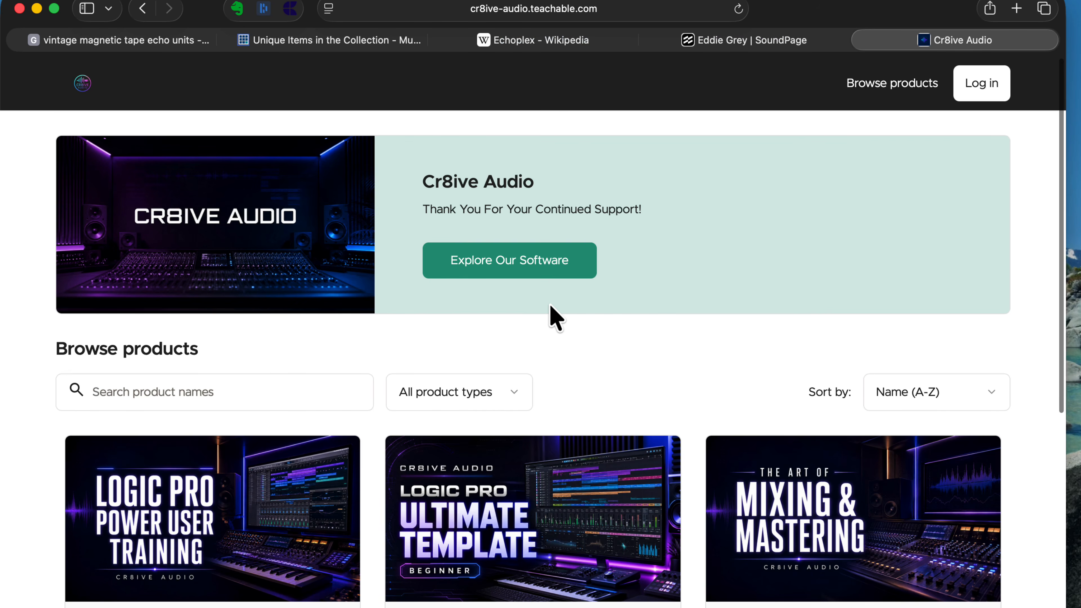
In the web browser, open the Logic Pro Power User Training course and view the lessons of An Absolute Beginners Guide to Logic Pro
{"action": "scroll", "coordinate": [564, 376], "scroll_direction": "down", "scroll_amount": 5}
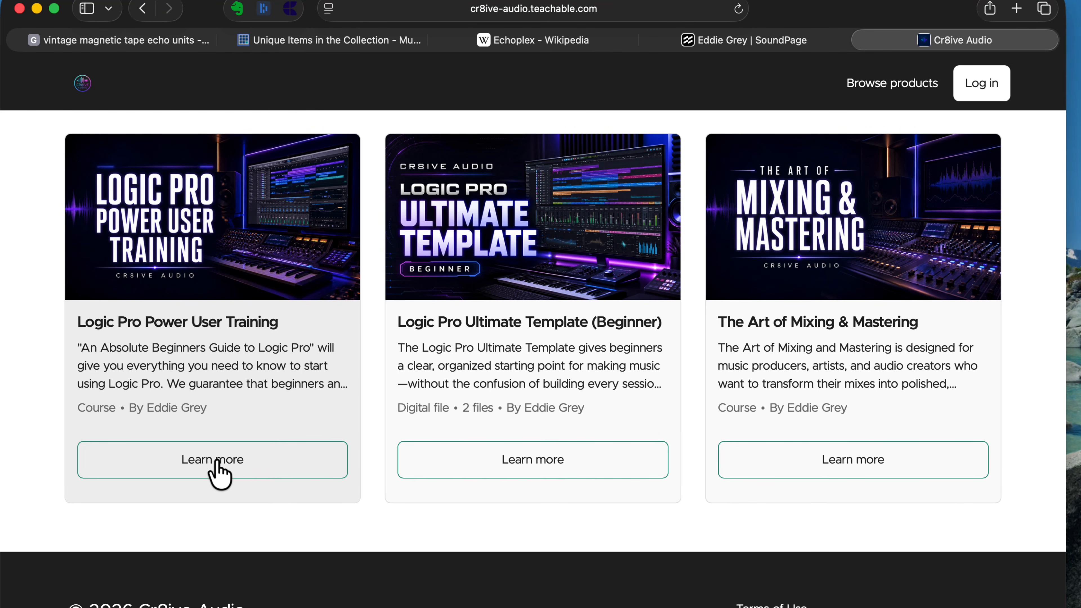
{"action": "left_click", "coordinate": [220, 468]}
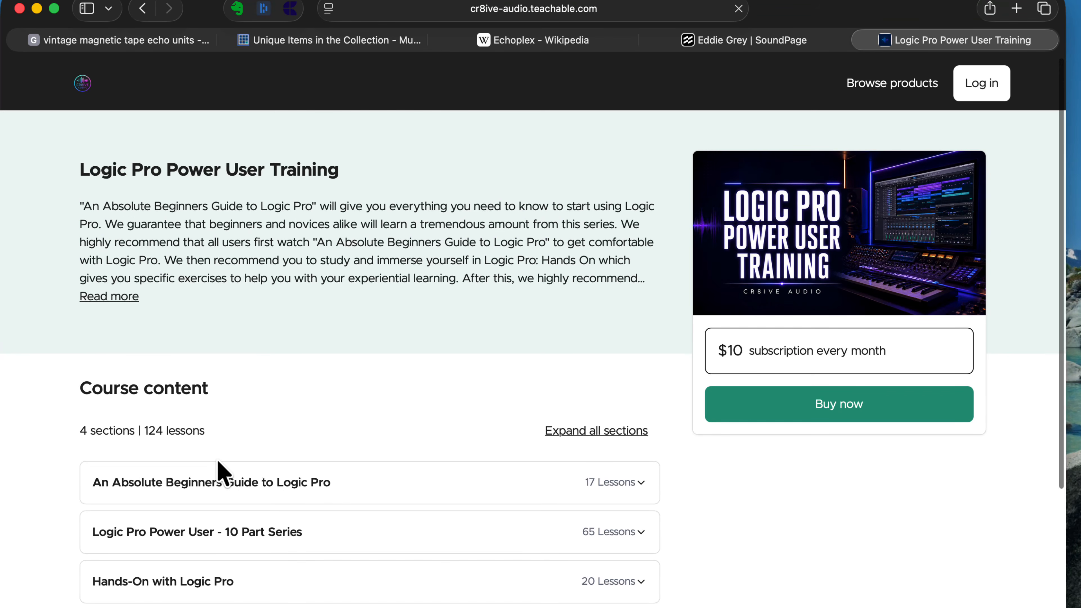
{"action": "scroll", "coordinate": [219, 468], "scroll_direction": "down", "scroll_amount": 5}
{"action": "left_click", "coordinate": [610, 286]}
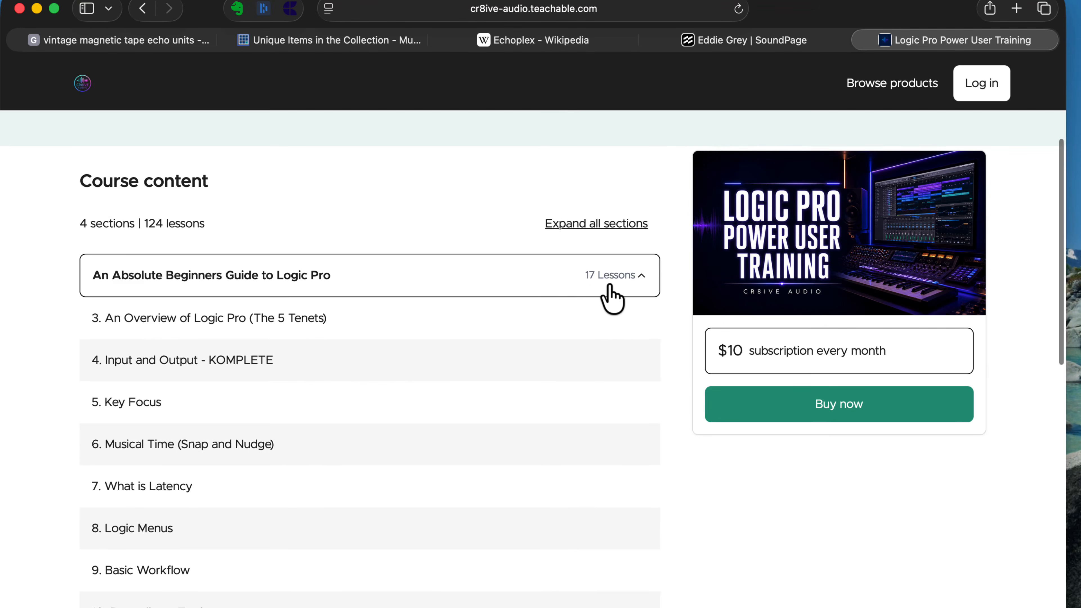
{"action": "scroll", "coordinate": [609, 287], "scroll_direction": "down", "scroll_amount": 15}
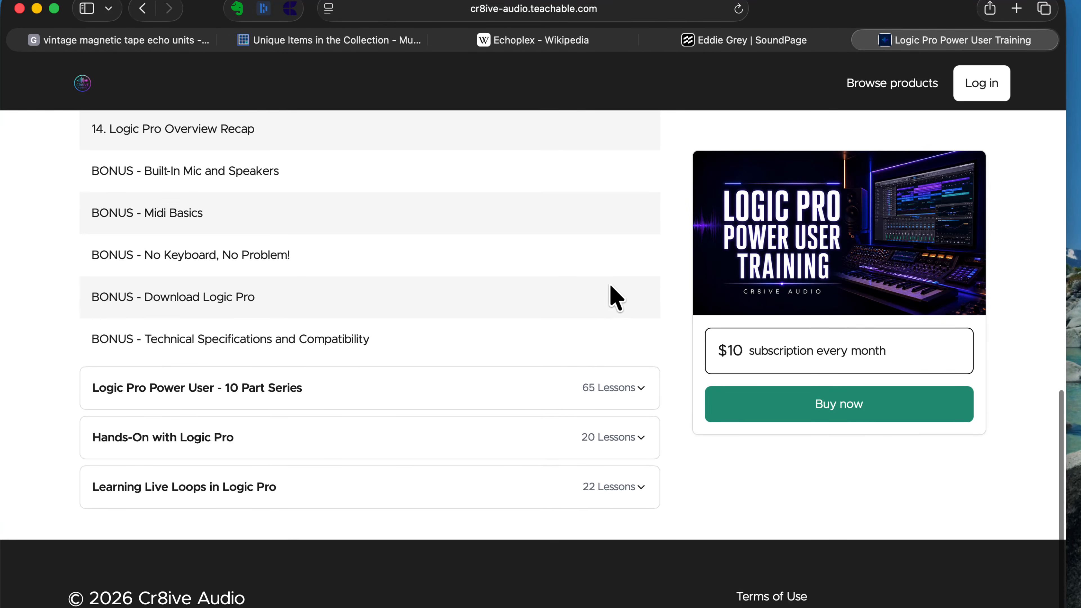
Expand the Logic Pro Power User - 10 Part Series section and look through its lessons
{"action": "left_click", "coordinate": [613, 366]}
{"action": "scroll", "coordinate": [613, 374], "scroll_direction": "down", "scroll_amount": 5}
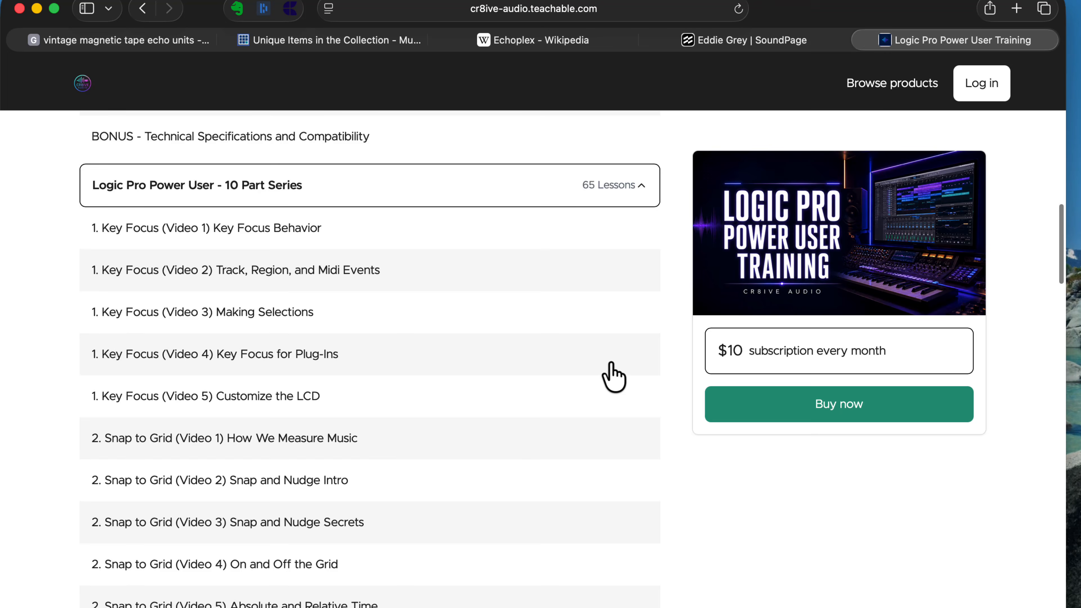
{"action": "scroll", "coordinate": [613, 374], "scroll_direction": "down", "scroll_amount": 20}
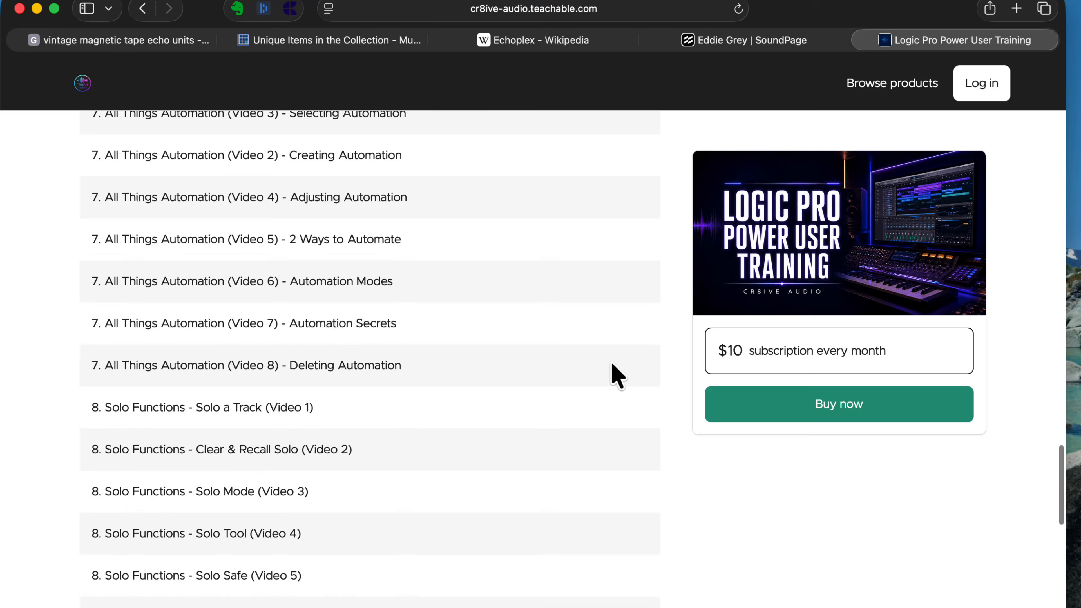
{"action": "scroll", "coordinate": [617, 375], "scroll_direction": "down", "scroll_amount": 20}
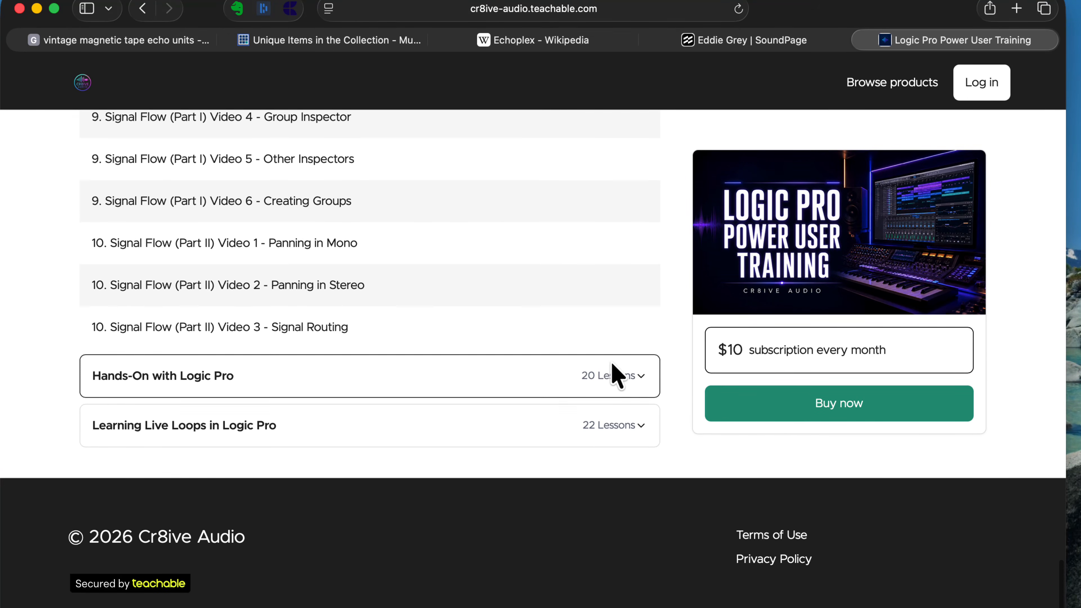
Expand the Hands-On with Logic Pro and Learning Live Loops in Logic Pro sections and look through their lessons
{"action": "left_click", "coordinate": [610, 377]}
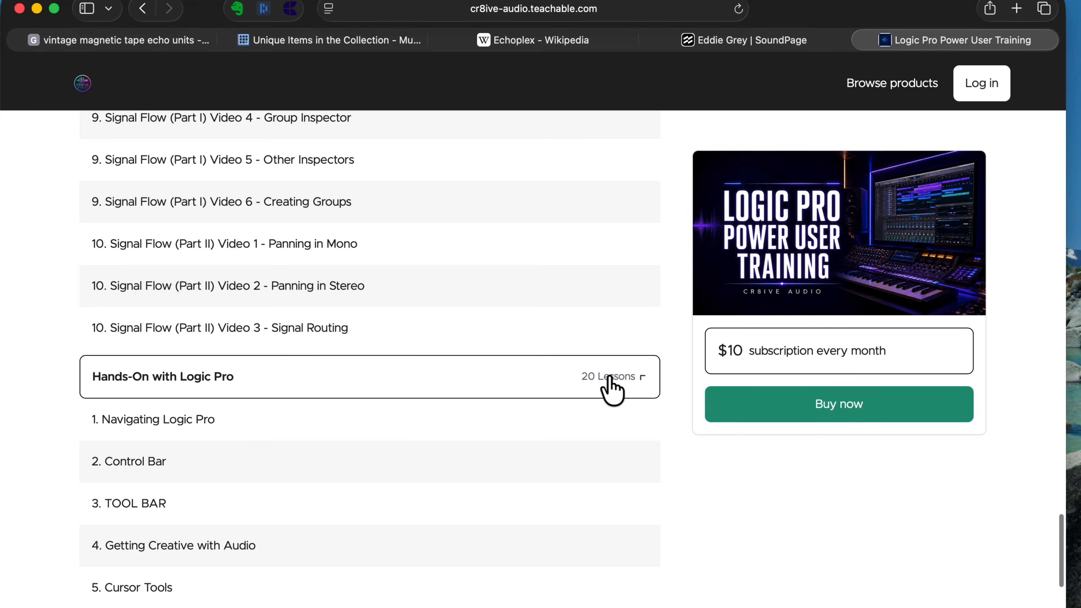
{"action": "scroll", "coordinate": [611, 379], "scroll_direction": "down", "scroll_amount": 15}
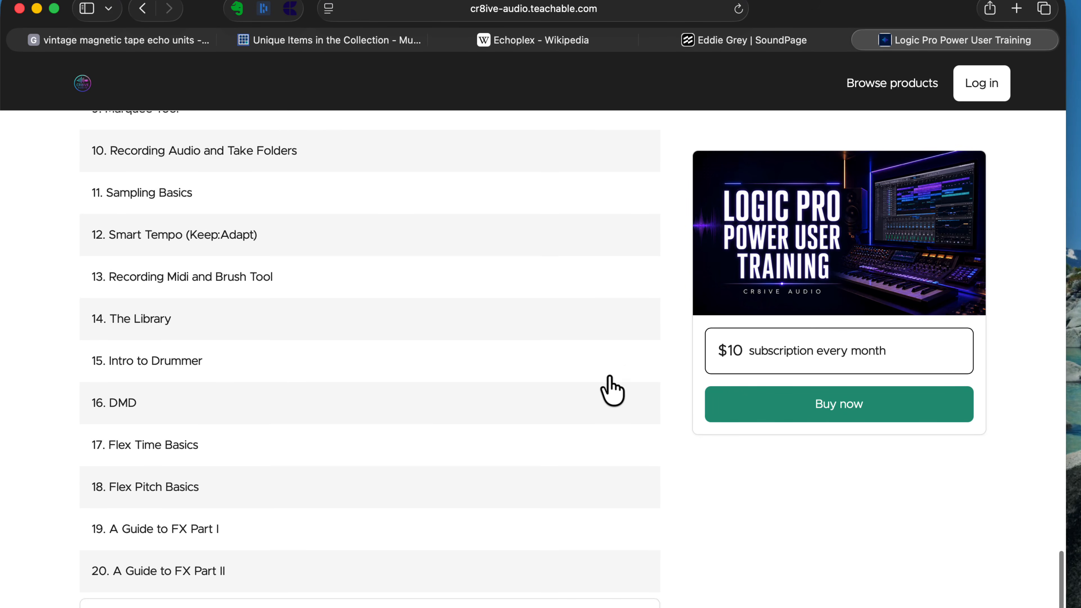
{"action": "scroll", "coordinate": [612, 391], "scroll_direction": "down", "scroll_amount": 5}
{"action": "left_click", "coordinate": [616, 442]}
{"action": "scroll", "coordinate": [614, 445], "scroll_direction": "down", "scroll_amount": 10}
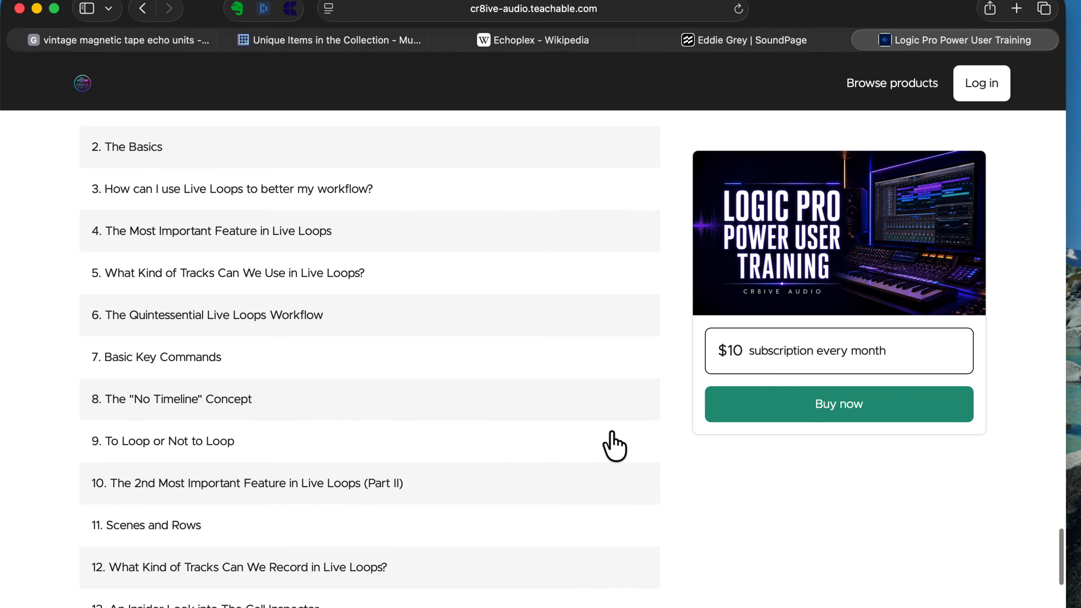
{"action": "scroll", "coordinate": [614, 445], "scroll_direction": "down", "scroll_amount": 9}
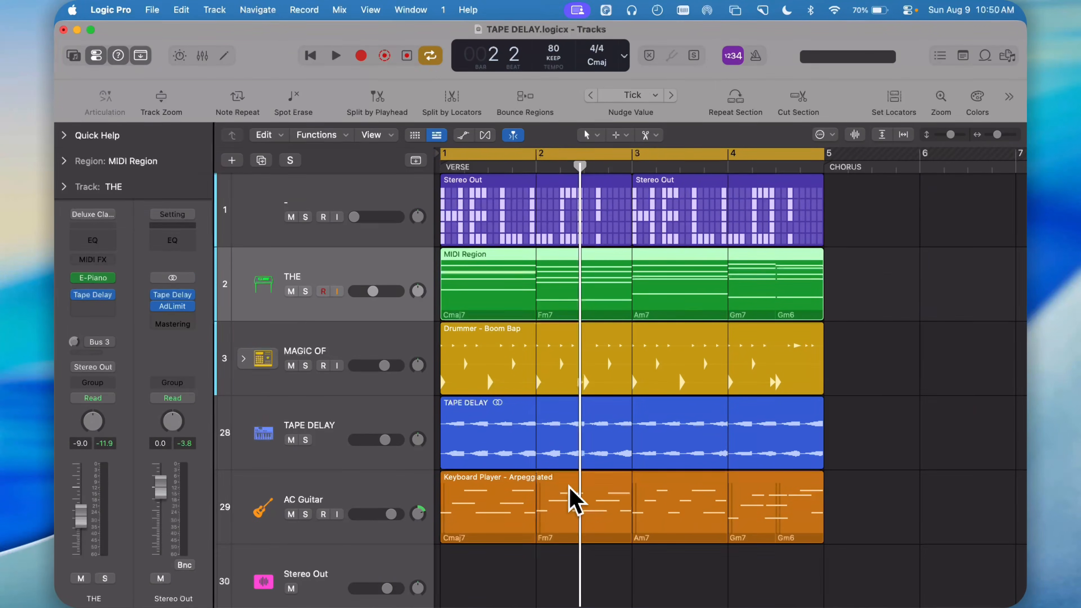